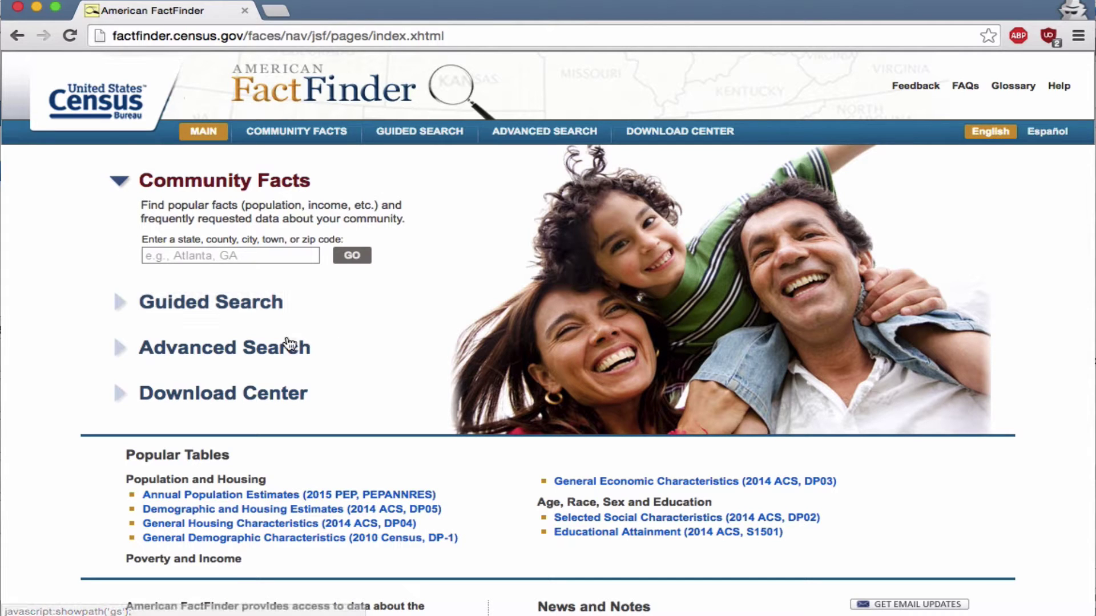
- Open the Advanced Search with access to all data and bring up the geography selection
left_click(189, 348)
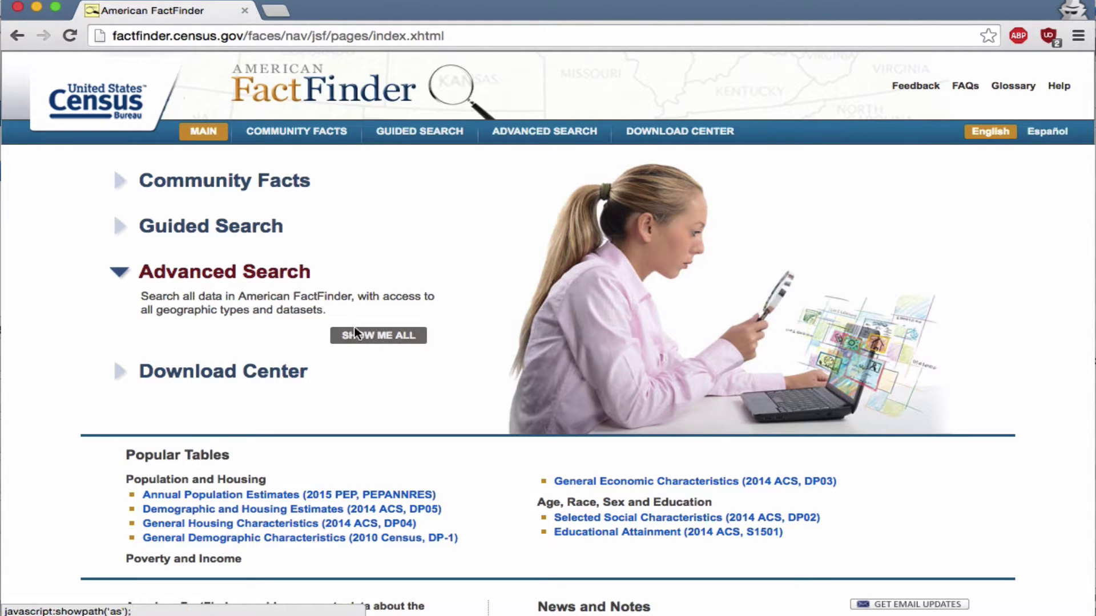
left_click(386, 340)
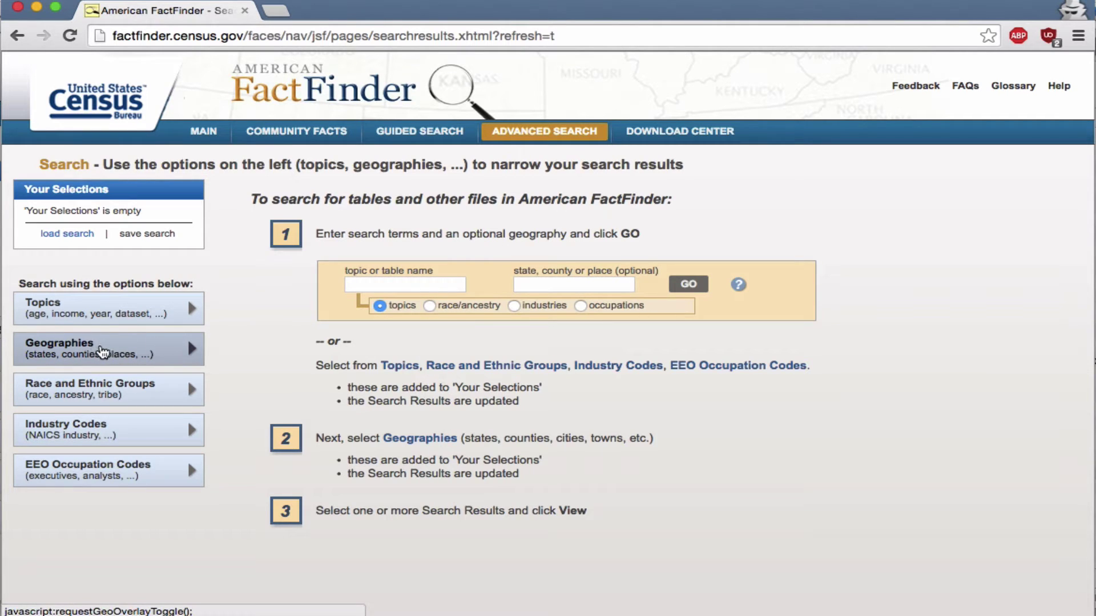
left_click(116, 355)
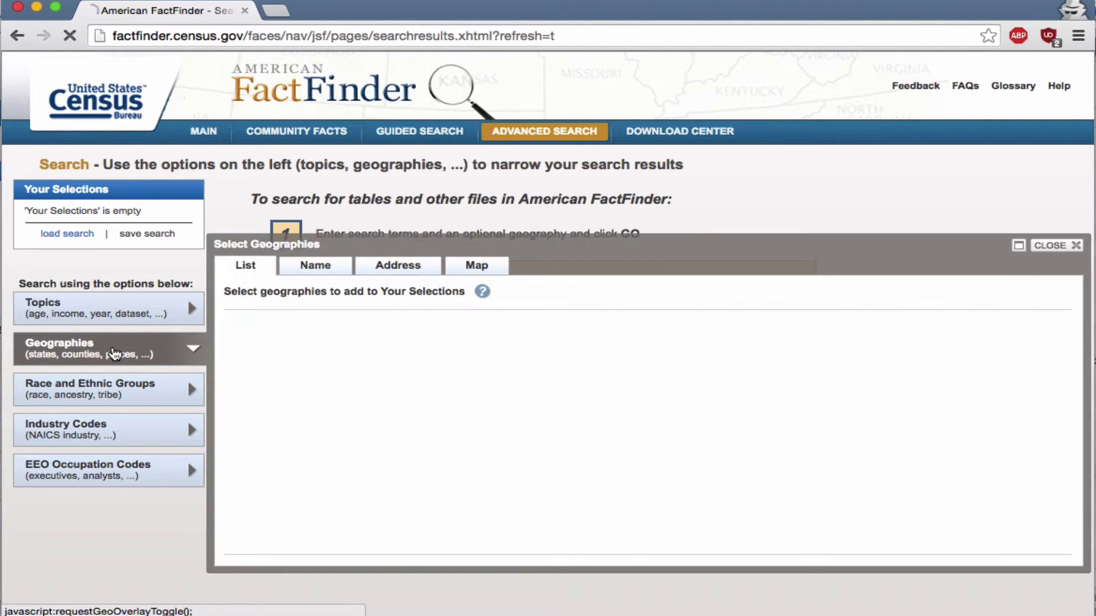
scroll(368, 434, "down", 1)
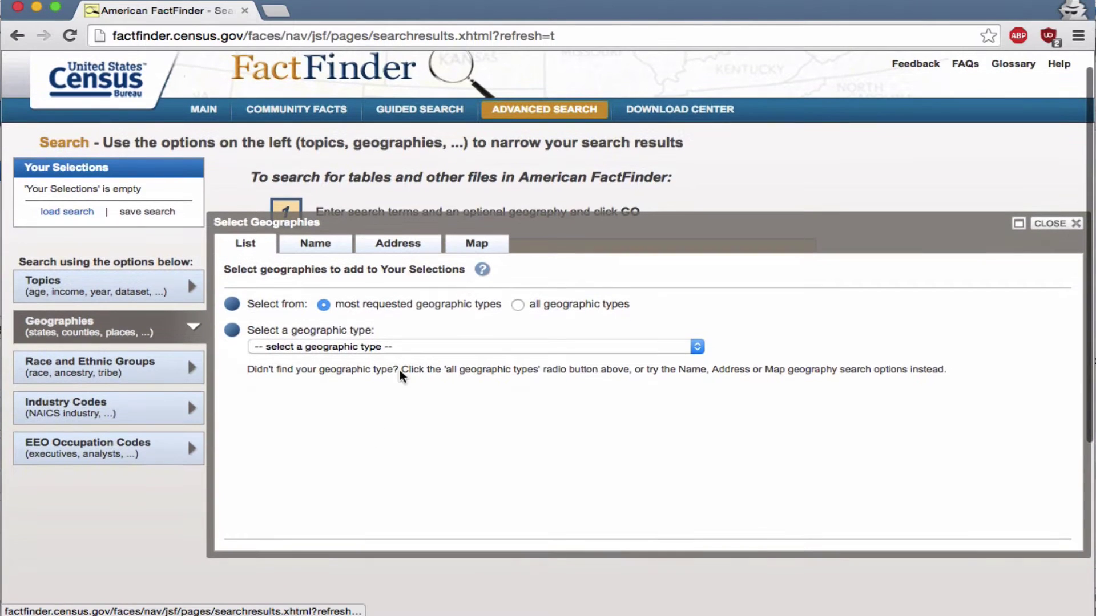
- Set the geographic type to County - 050, keeping the most requested geographic types
left_click(397, 347)
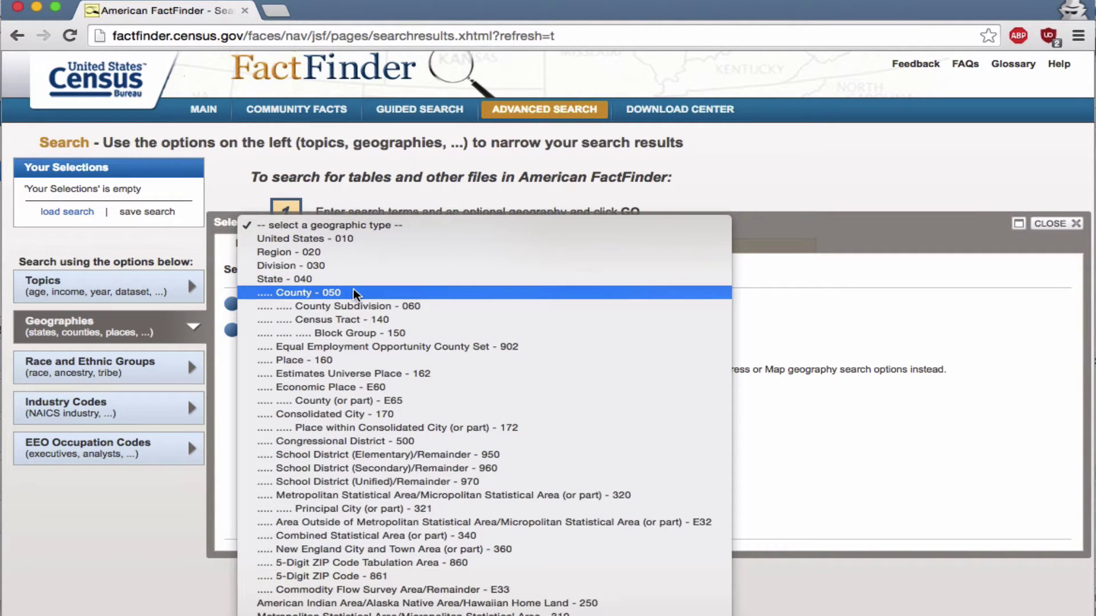
scroll(447, 463, "down", 4)
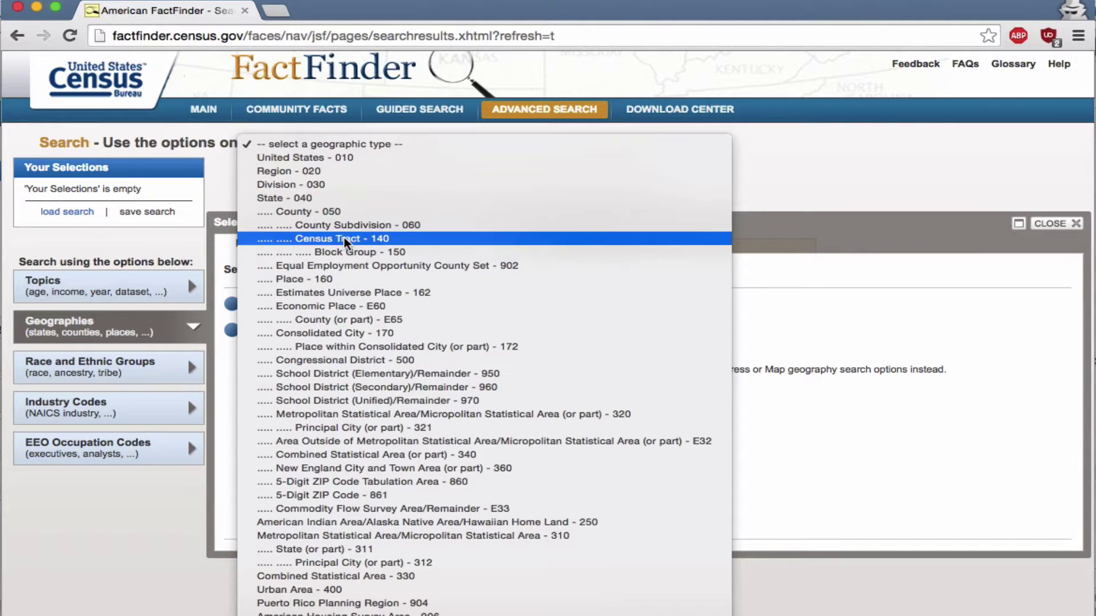
left_click(382, 212)
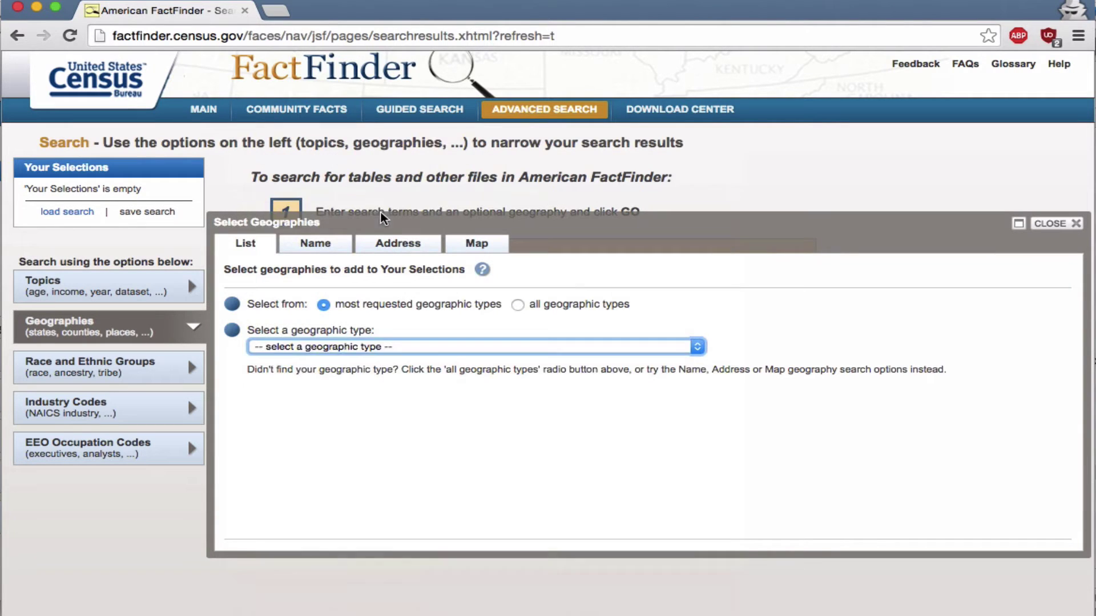
scroll(799, 388, "down", 1)
scroll(796, 407, "down", 2)
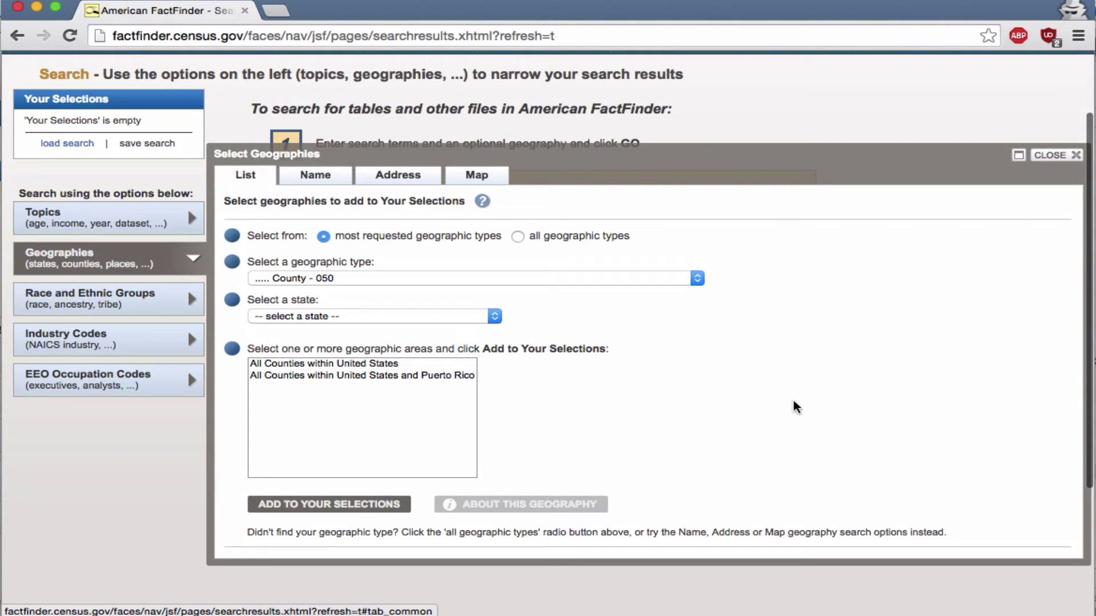
left_click(465, 318)
left_click(562, 342)
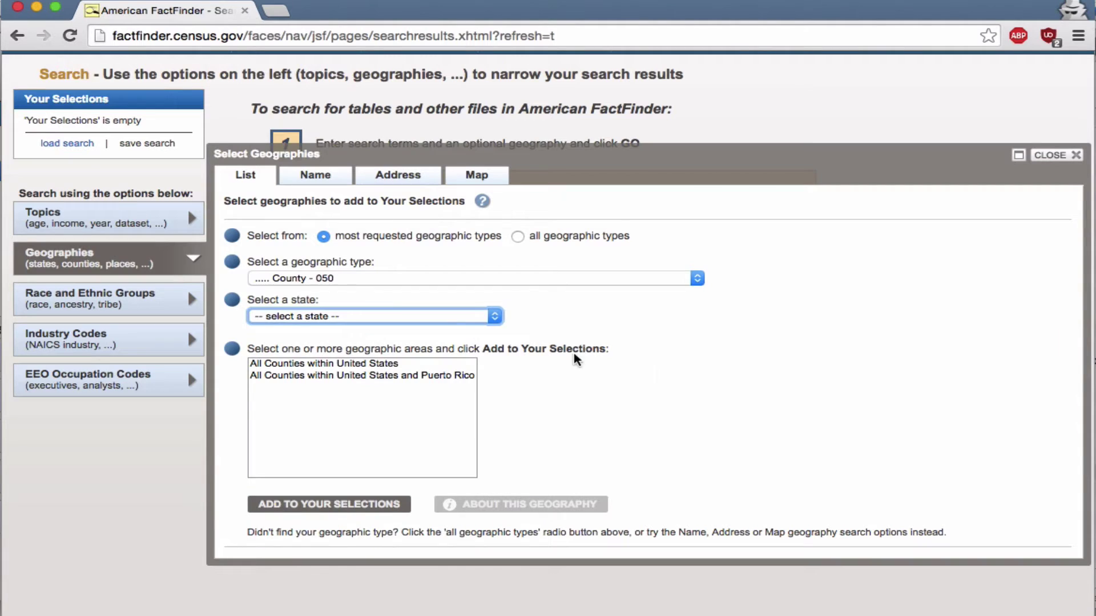
left_click(341, 321)
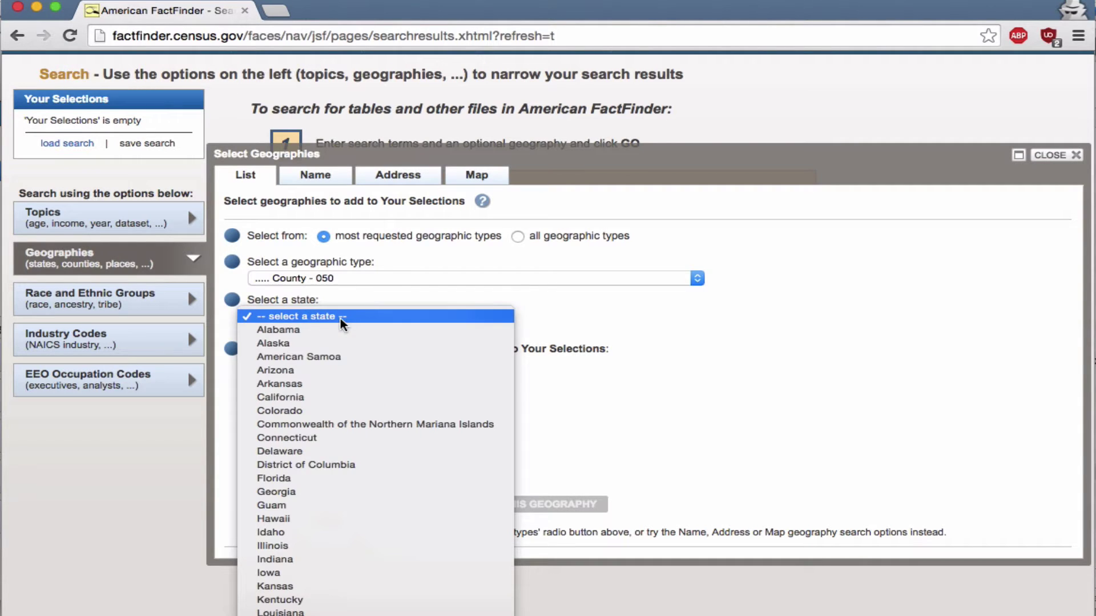
left_click(325, 369)
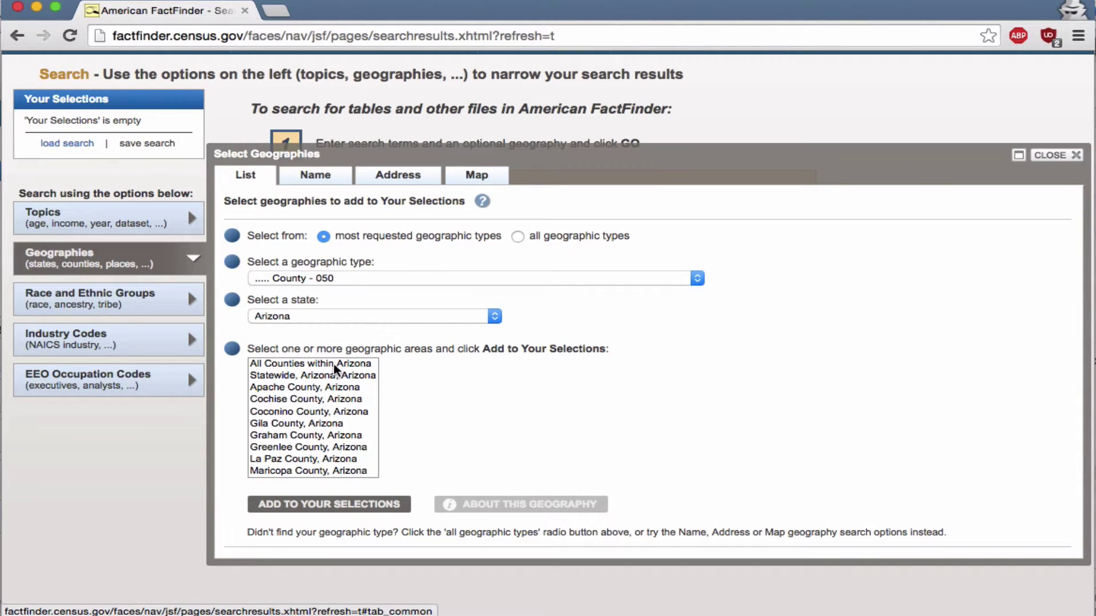
left_click(386, 317)
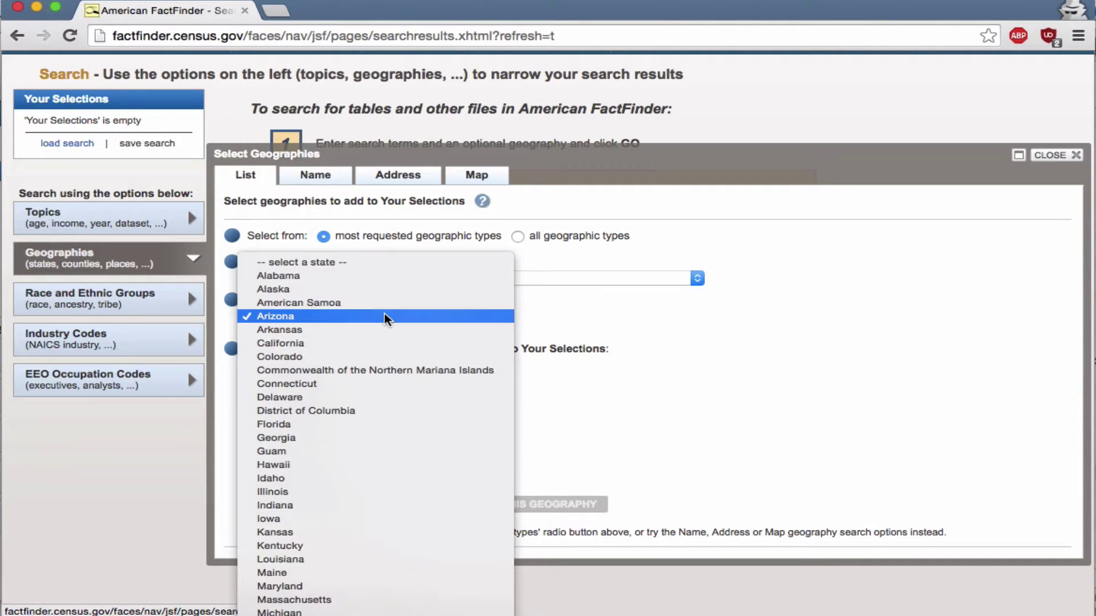
left_click(412, 267)
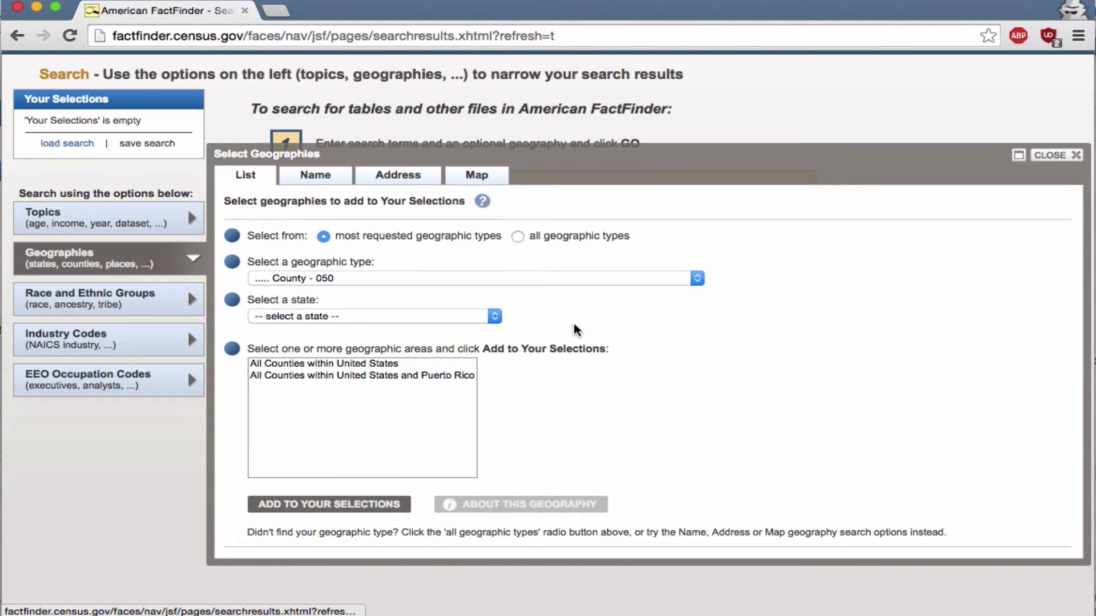
- Add All Counties within United States to the search selections and close the geography selection
left_click(306, 365)
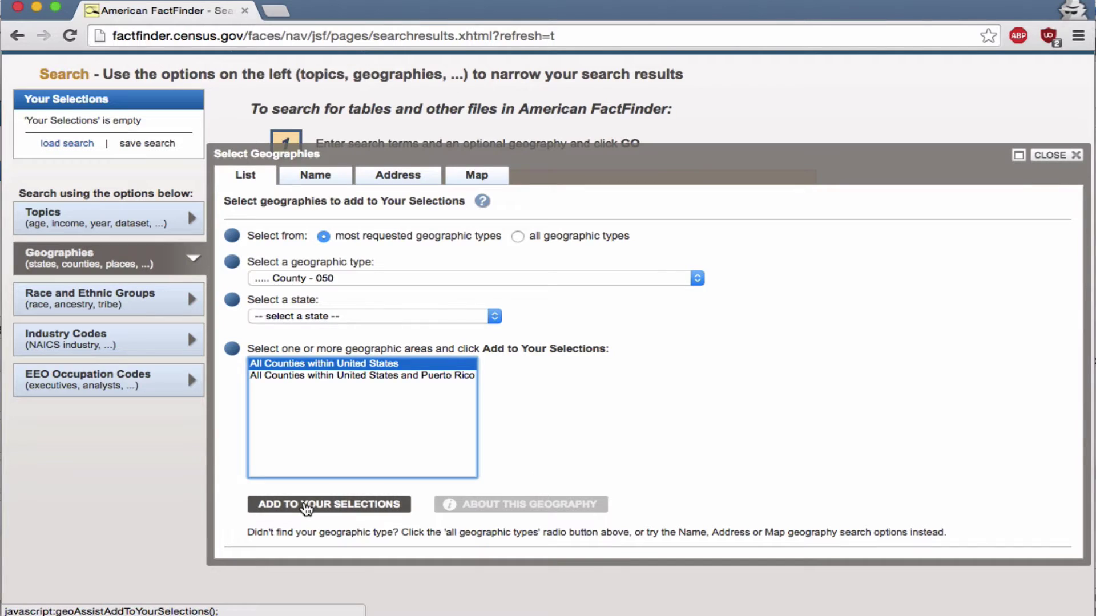
left_click(307, 507)
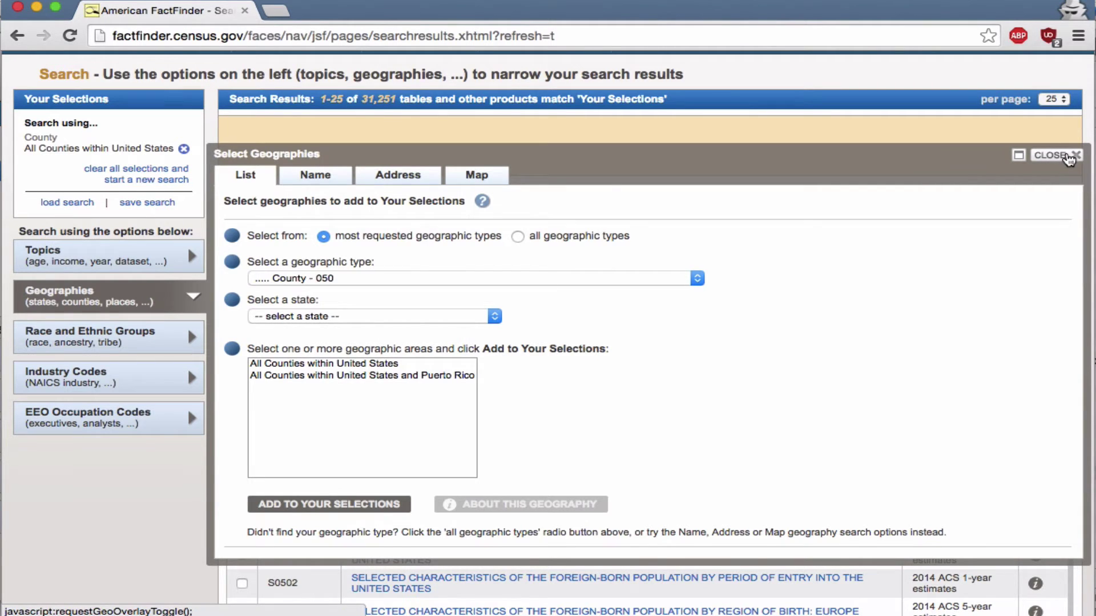
left_click(1068, 159)
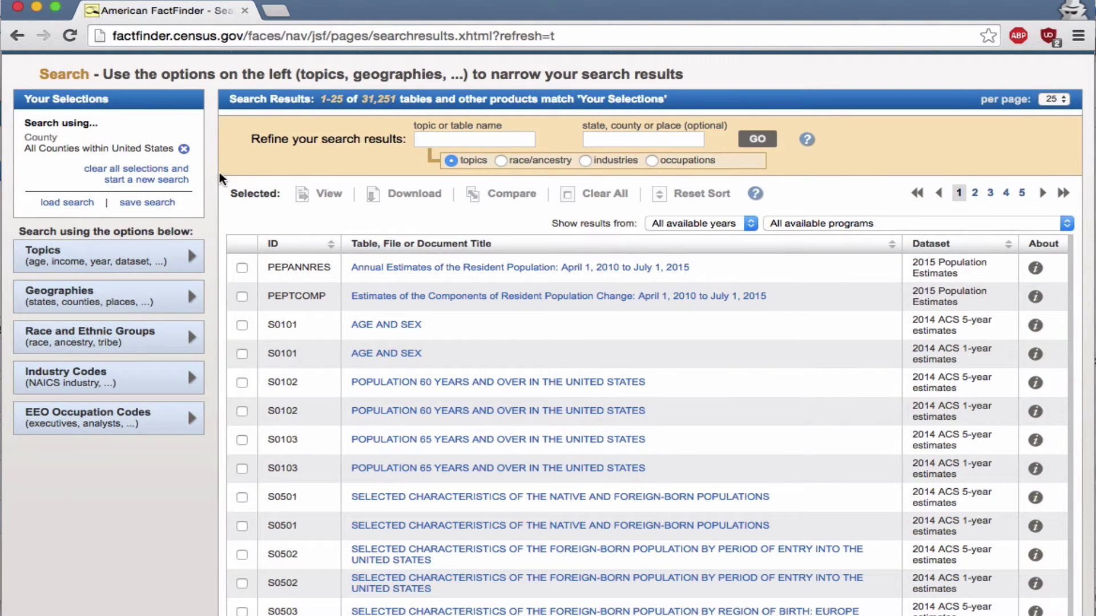
- Refine the search results by the topic Income/Earnings (Households)
scroll(220, 178, "up", 3)
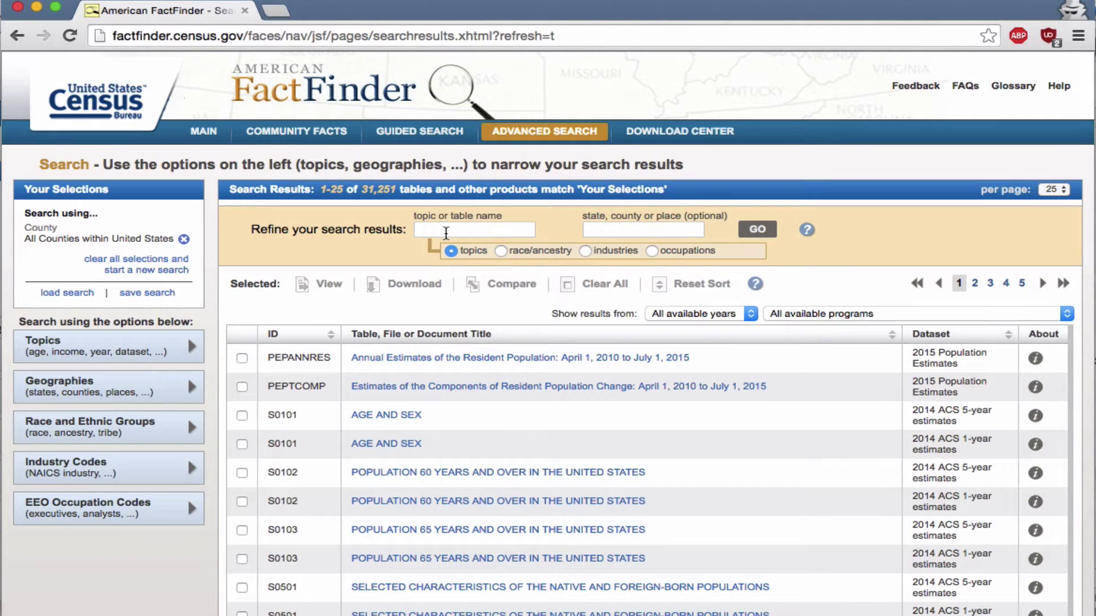
left_click(446, 231)
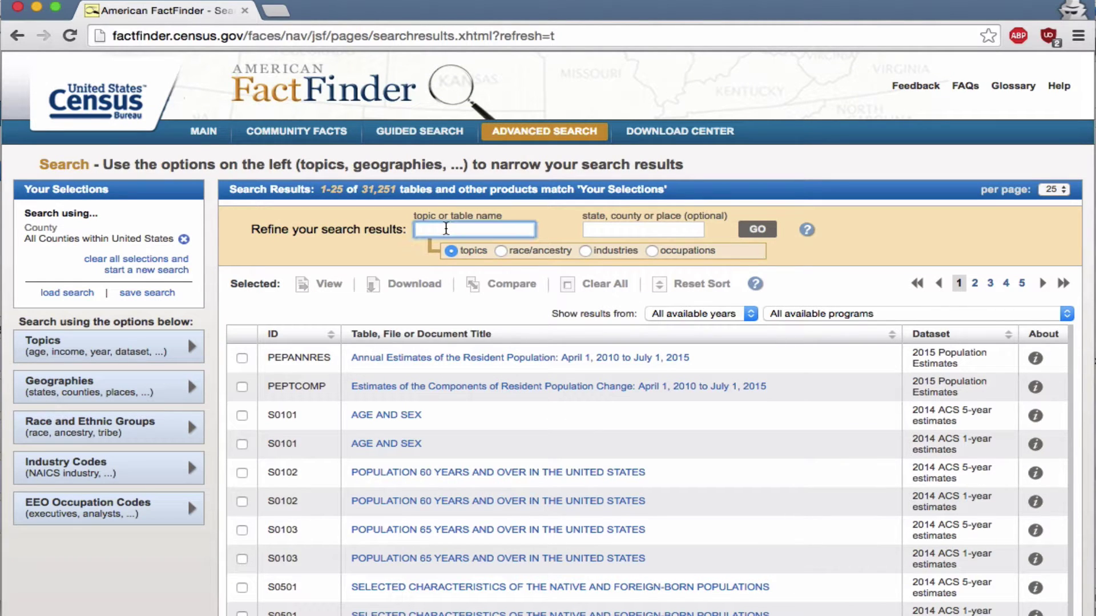
type("income")
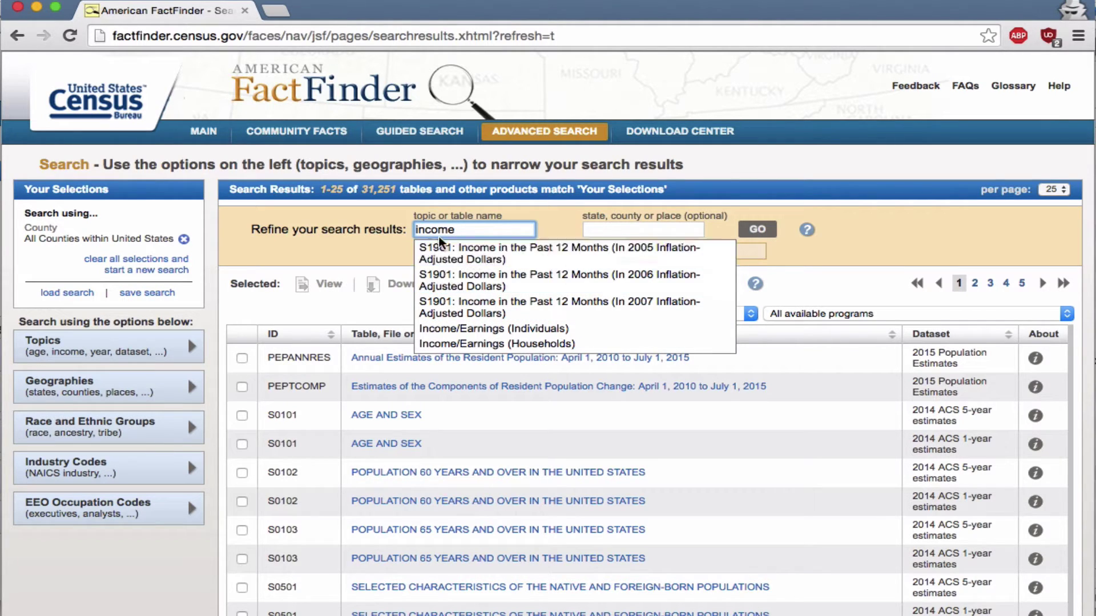
left_click(574, 344)
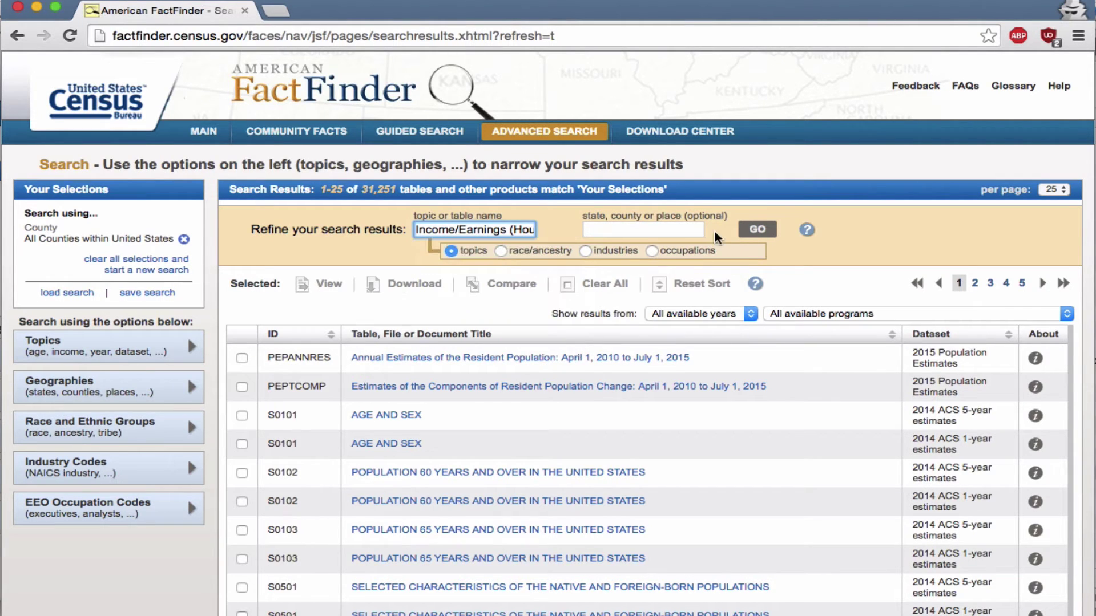
left_click(757, 230)
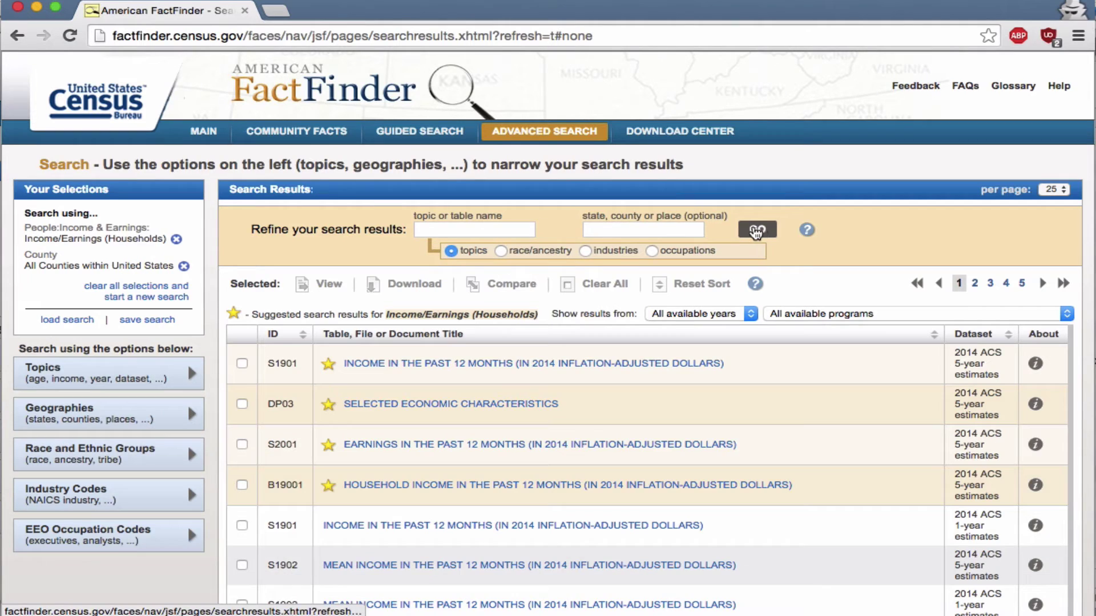
- Open table S1901, Income in the Past 12 Months (in 2014 inflation-adjusted dollars), from the 2014 ACS 5-year estimates
scroll(313, 232, "down", 1)
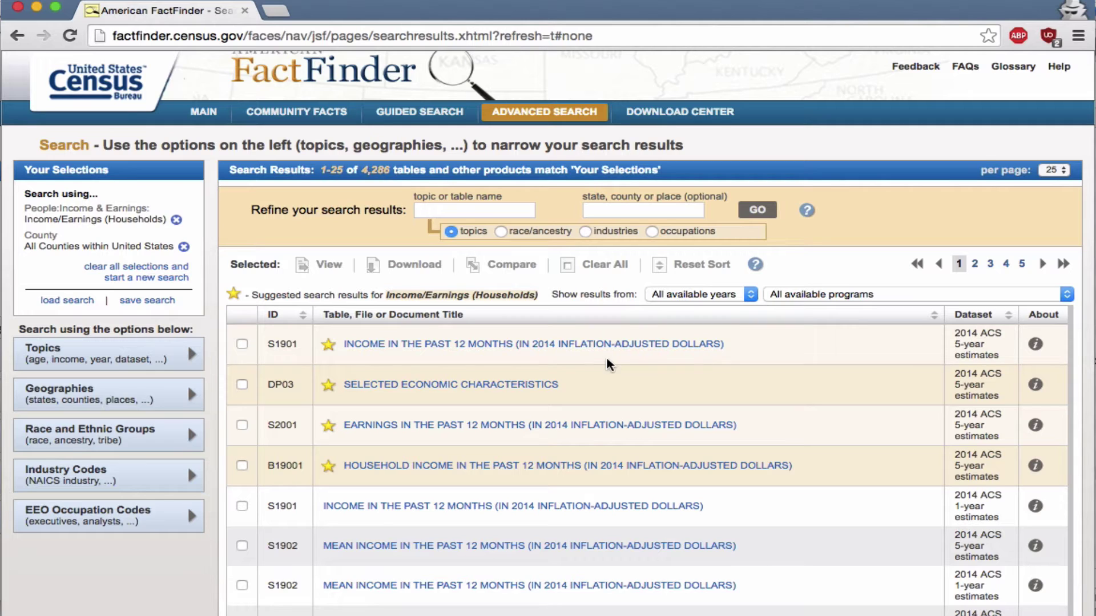
left_click(437, 344)
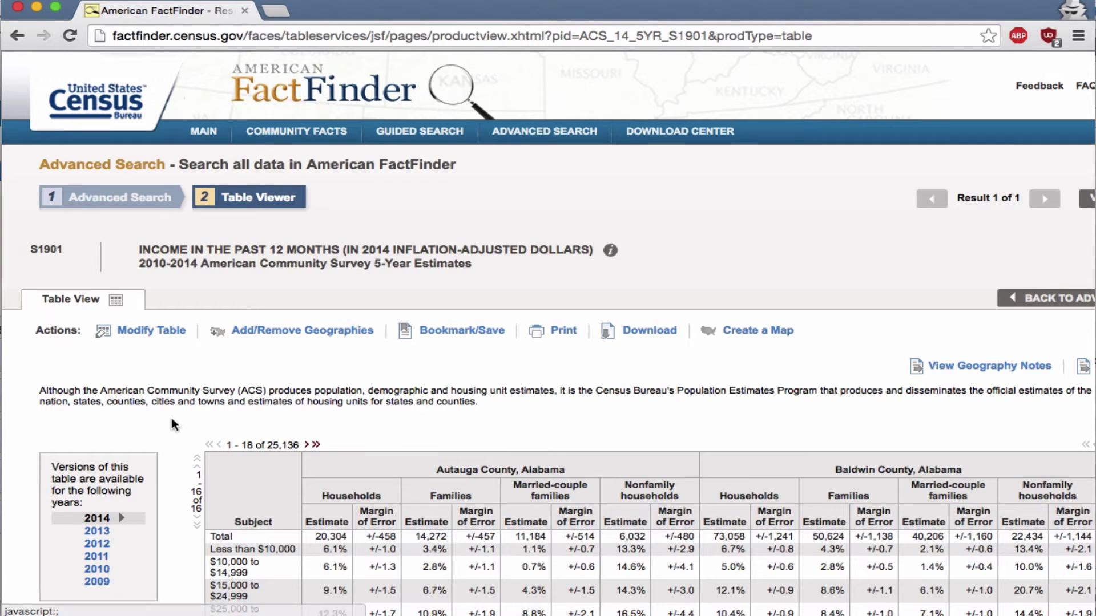
- Examine the income table's rows, from the income brackets down to the median income and percent imputed rows
scroll(148, 375, "down", 5)
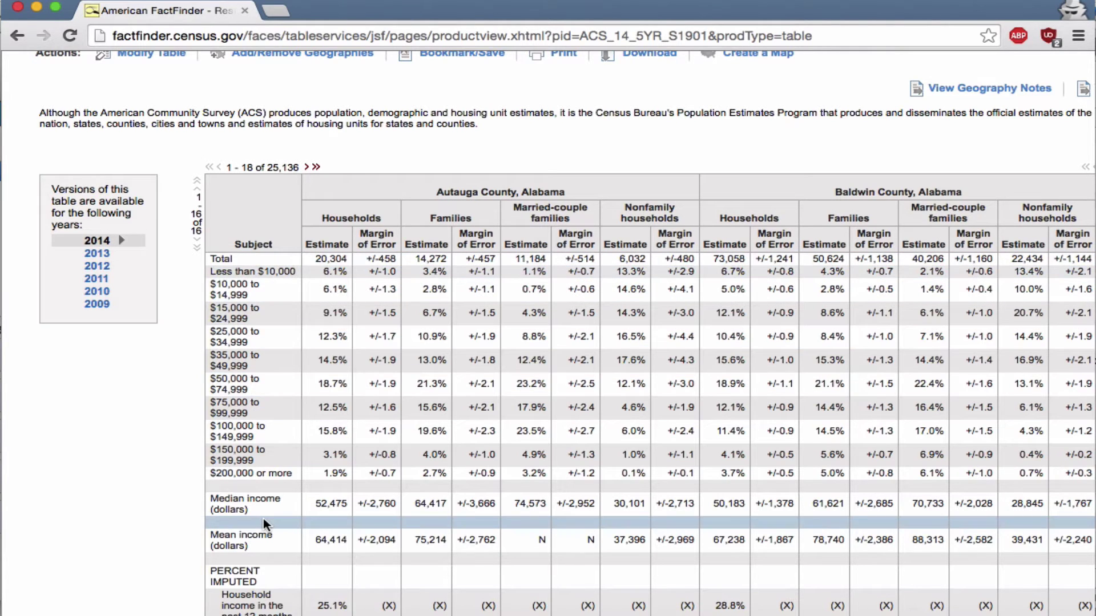
scroll(263, 518, "down", 1)
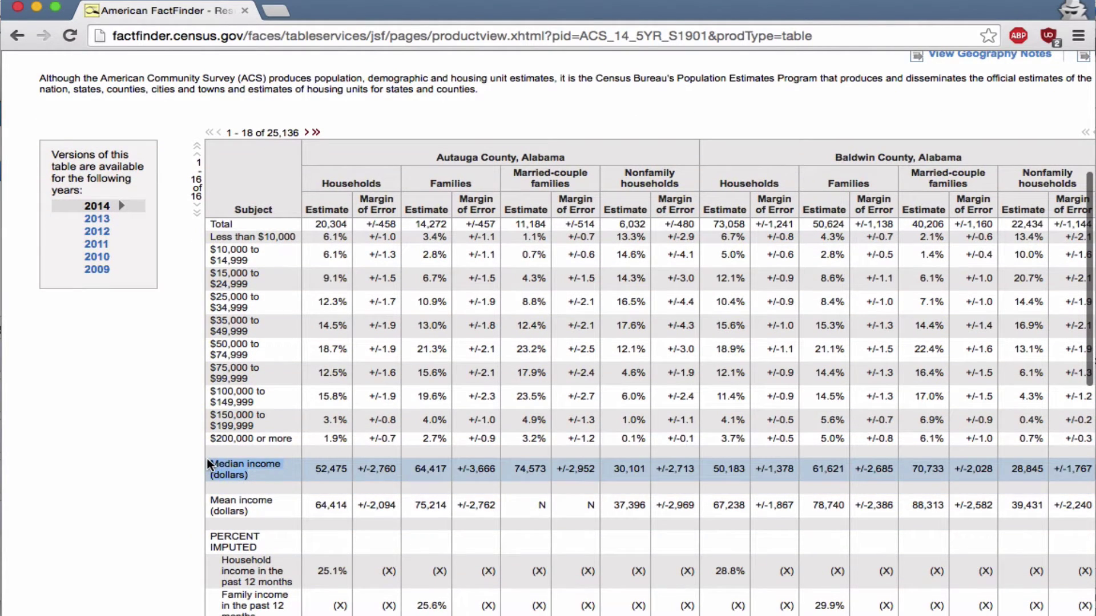
left_click_drag(207, 457, 245, 480)
scroll(246, 480, "down", 3)
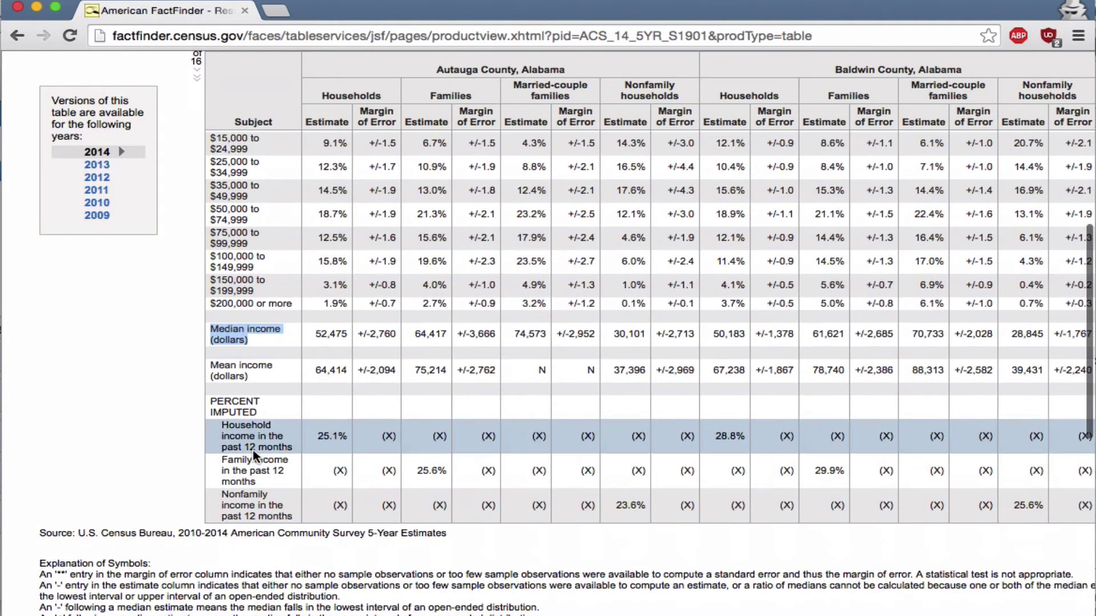
scroll(169, 362, "up", 3)
left_click(258, 340)
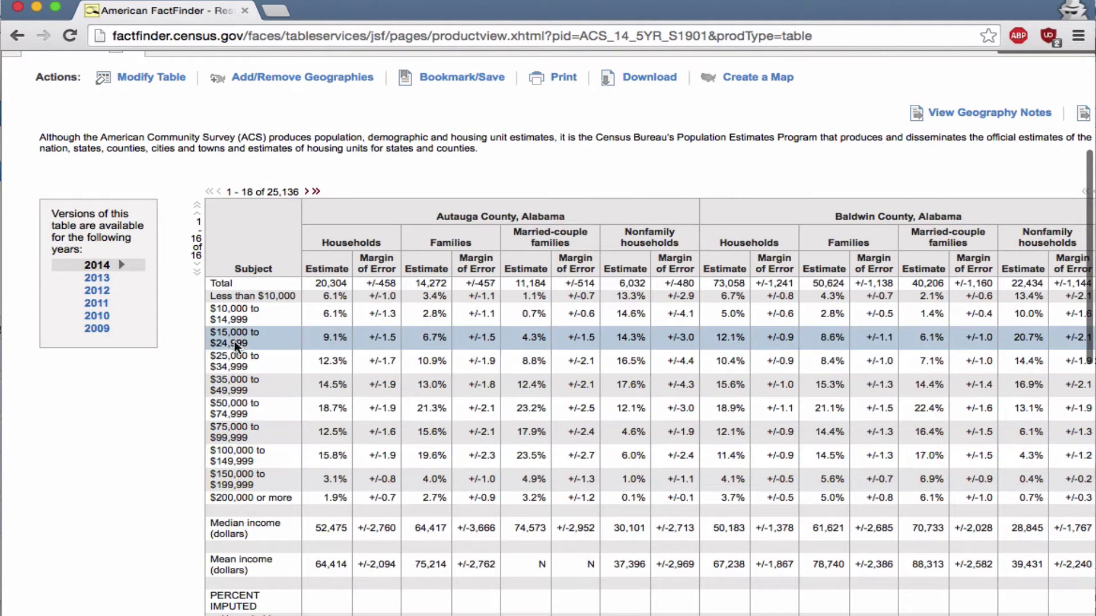
scroll(232, 176, "up", 3)
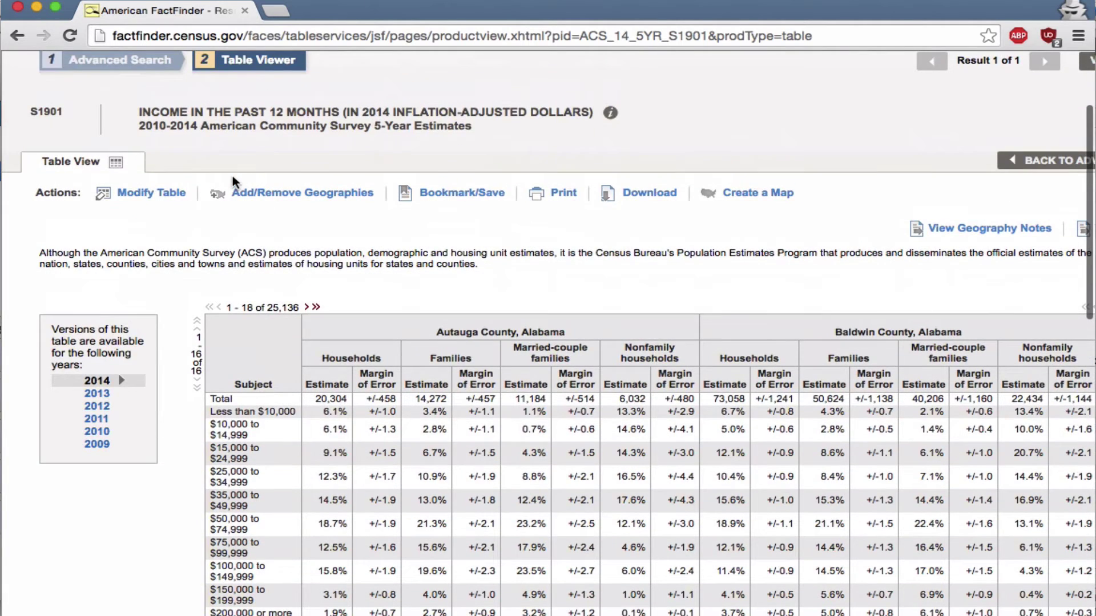
- Page forward and back through the table's county columns, return to the first set and highlight the Autauga County, Alabama heading
scroll(502, 451, "right", 3)
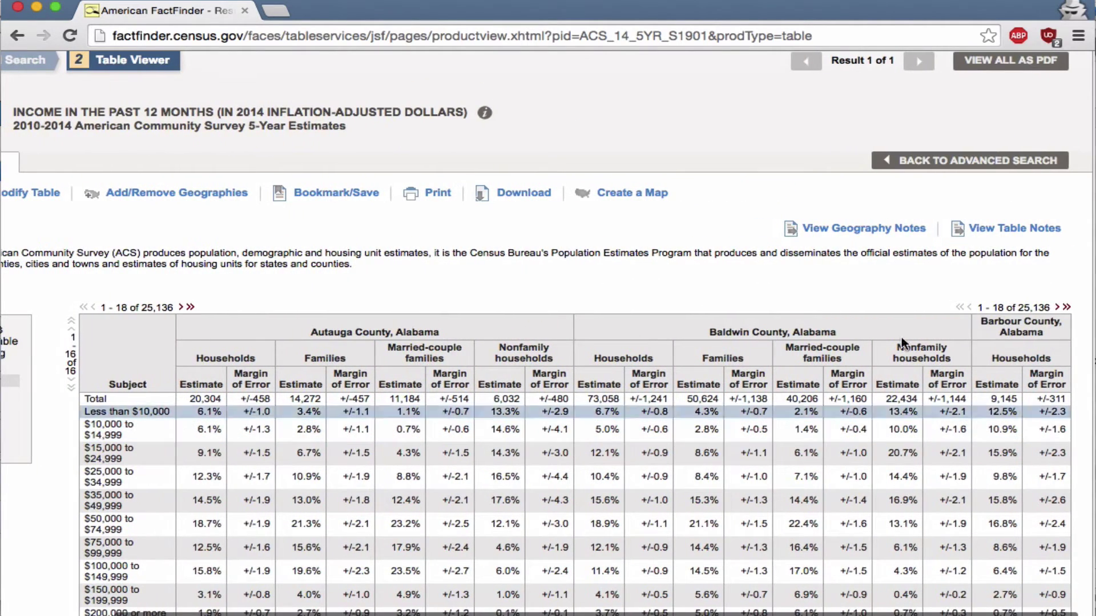
left_click(1057, 308)
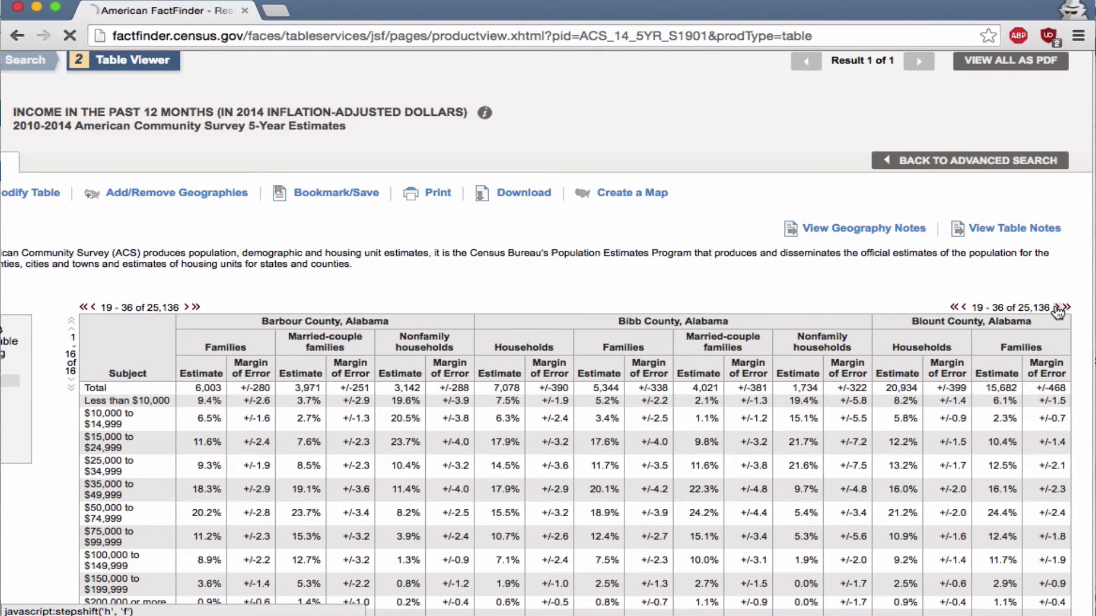
left_click(1057, 308)
left_click(1057, 308)
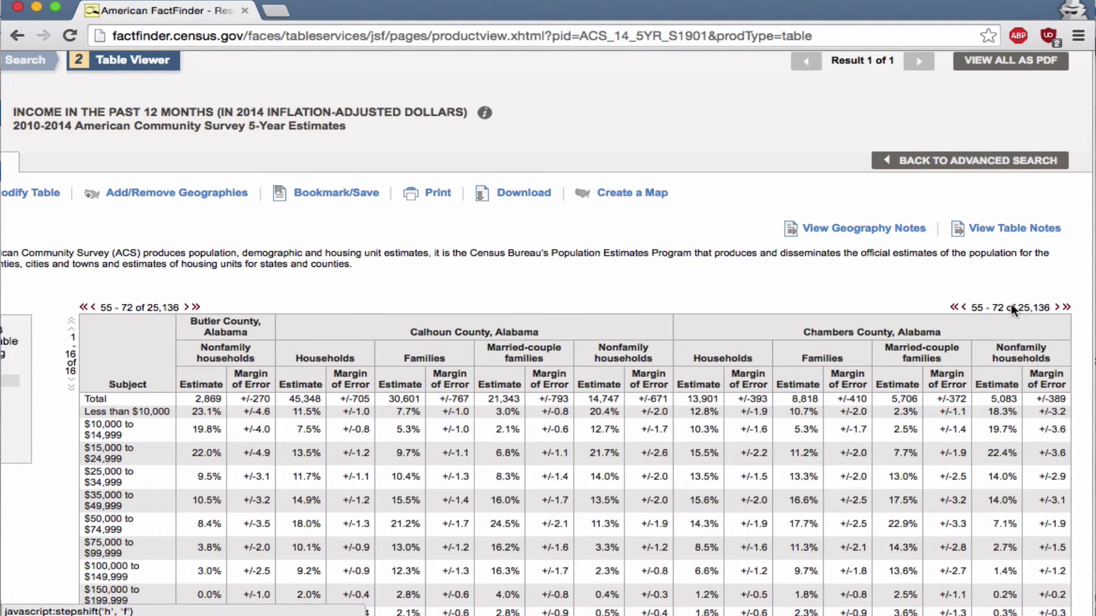
left_click(963, 308)
left_click(963, 309)
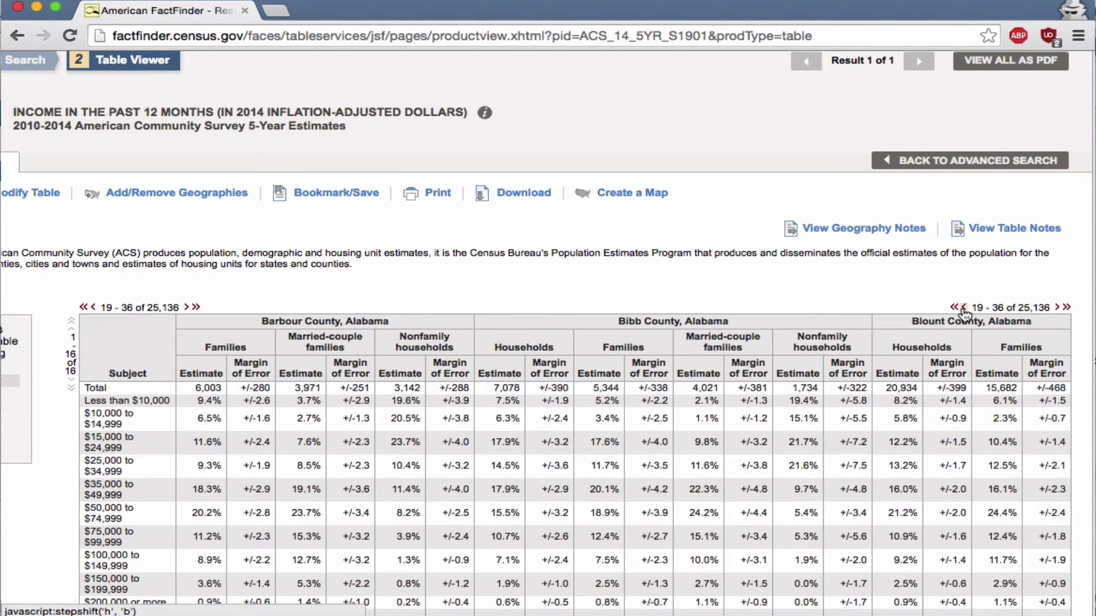
left_click(963, 308)
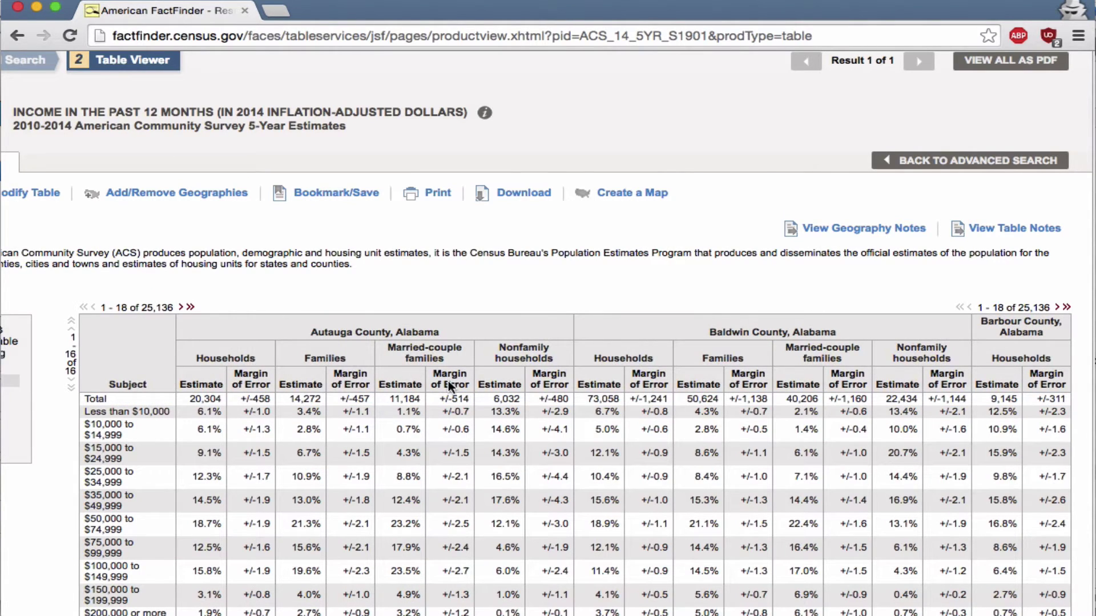
scroll(337, 289, "left", 1)
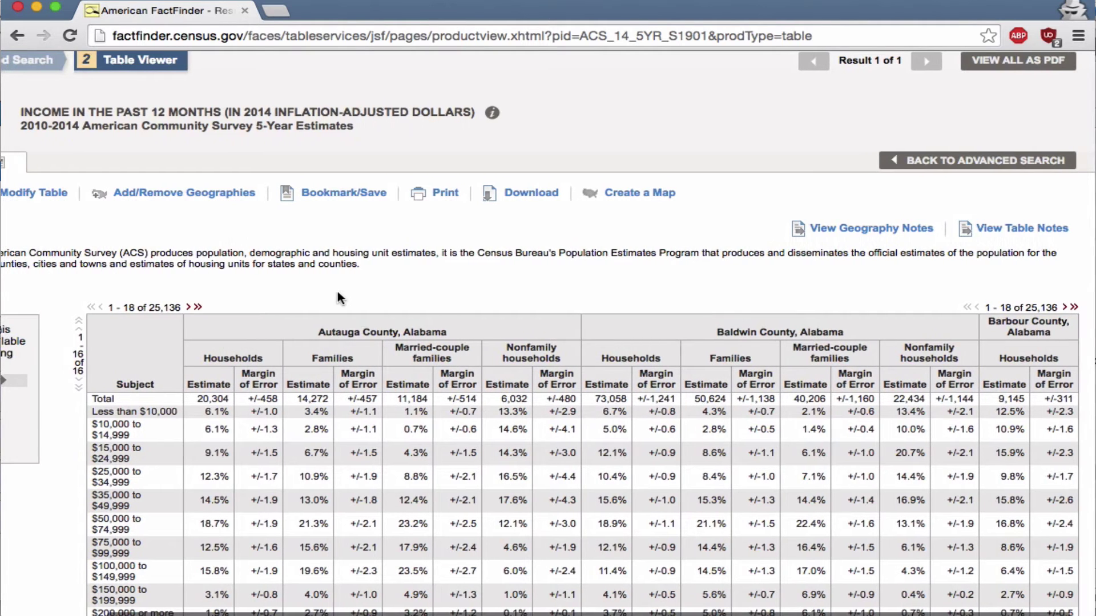
scroll(313, 328, "left", 5)
left_click_drag(433, 329, 538, 331)
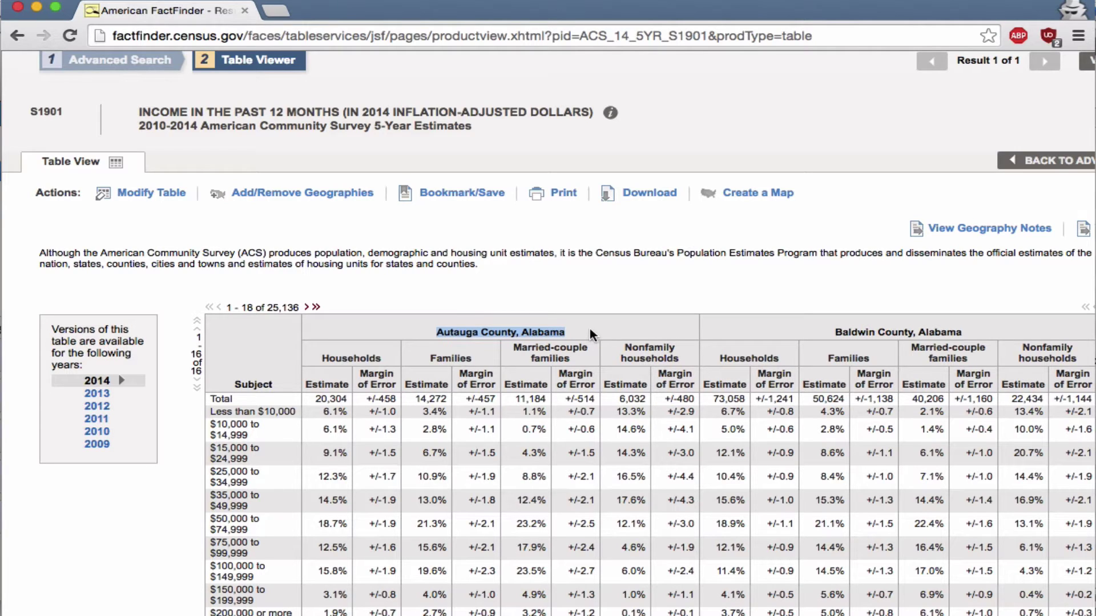
- Highlight a Margin of Error column heading under Autauga County, Alabama in the income table
left_click(446, 280)
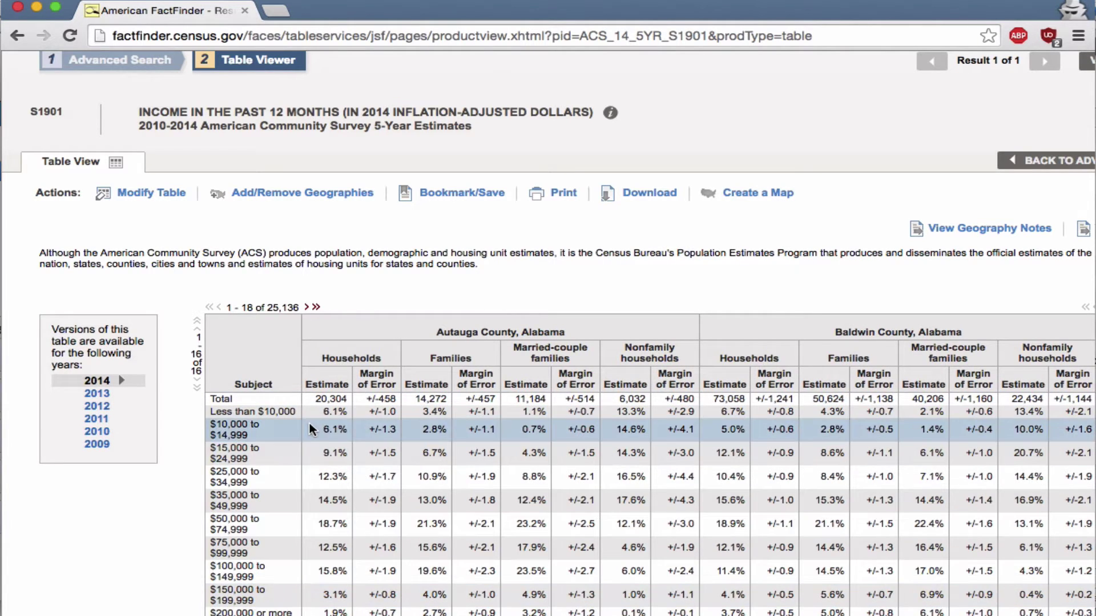
left_click_drag(402, 398, 591, 388)
left_click(463, 379)
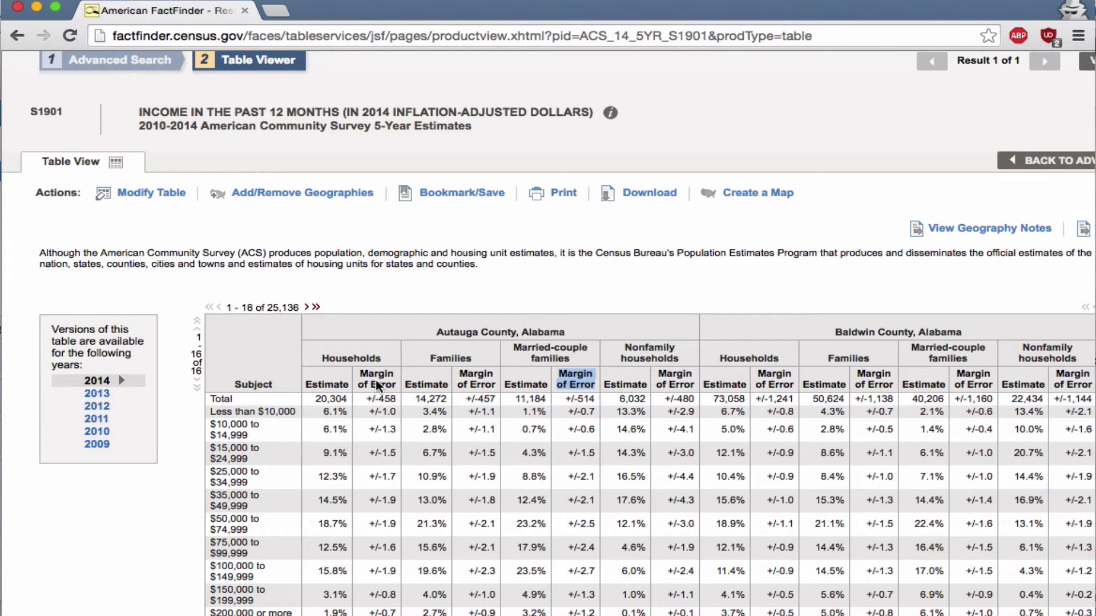
- Show the table modification tools and filter the columns to display only EST (Estimate) values
scroll(237, 293, "up", 2)
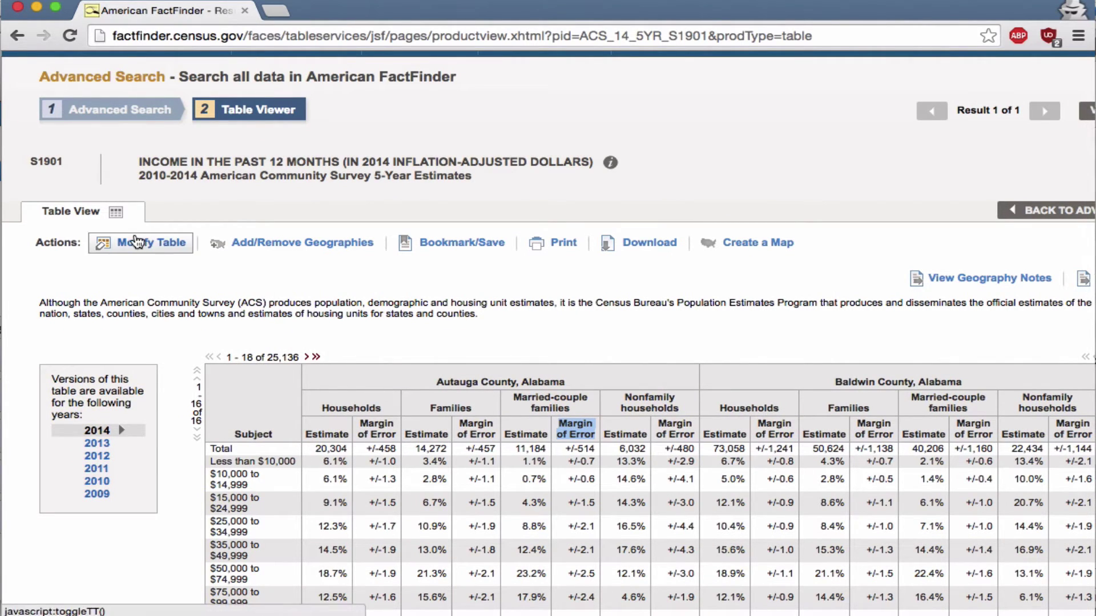
left_click(107, 250)
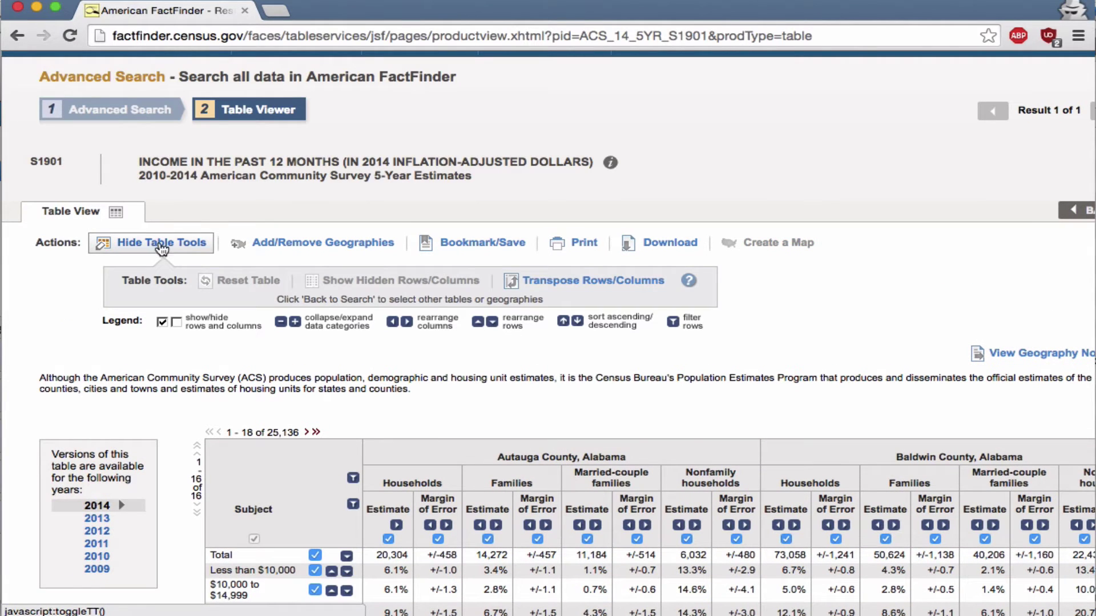
scroll(117, 360, "down", 3)
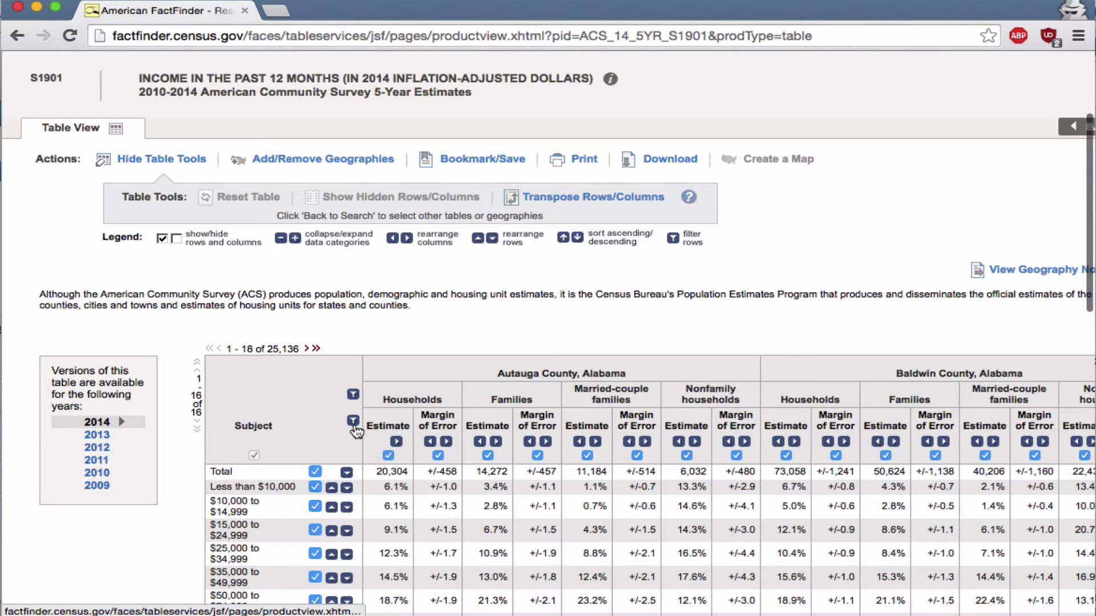
left_click(354, 425)
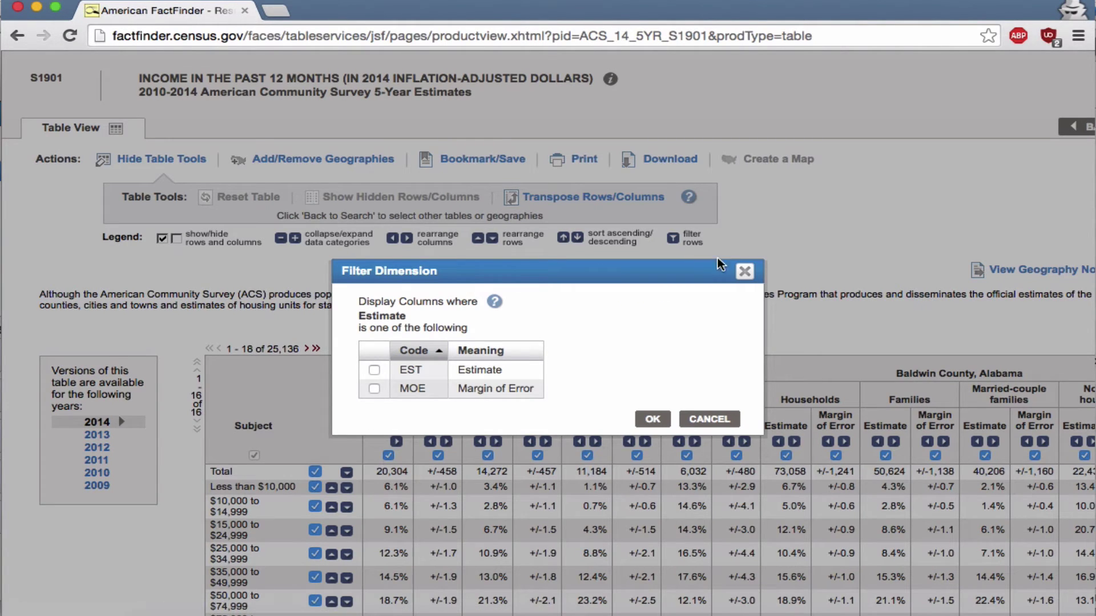
left_click(744, 271)
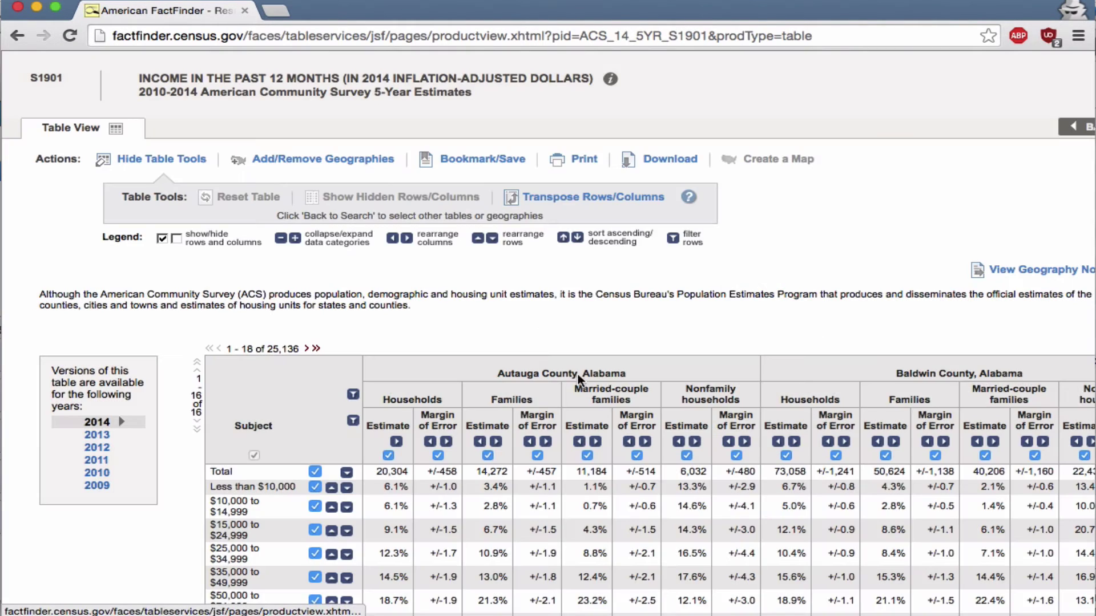
left_click(352, 422)
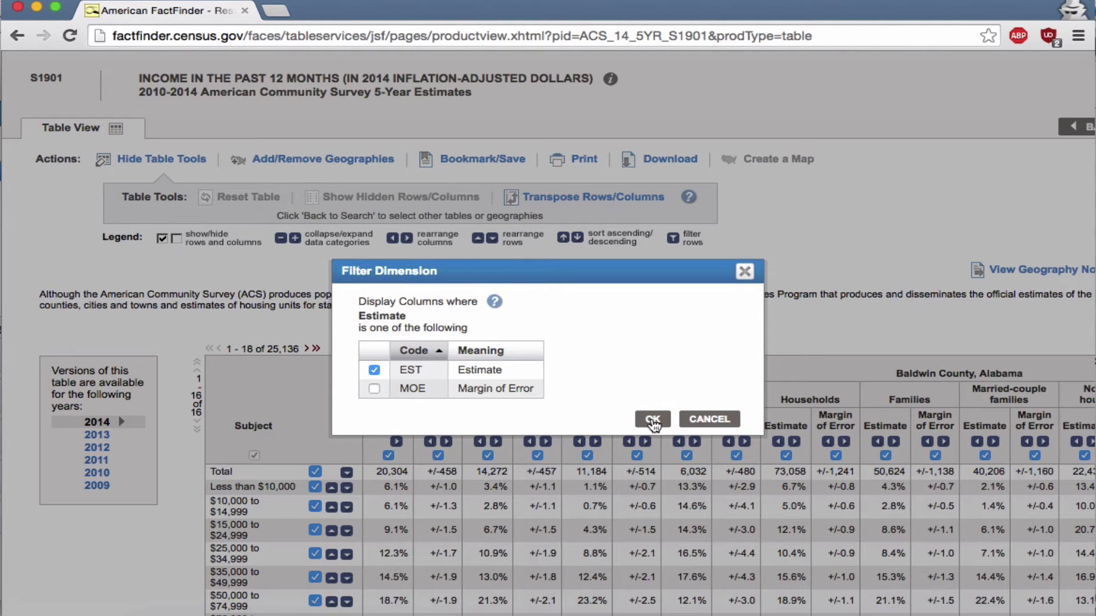
left_click(652, 421)
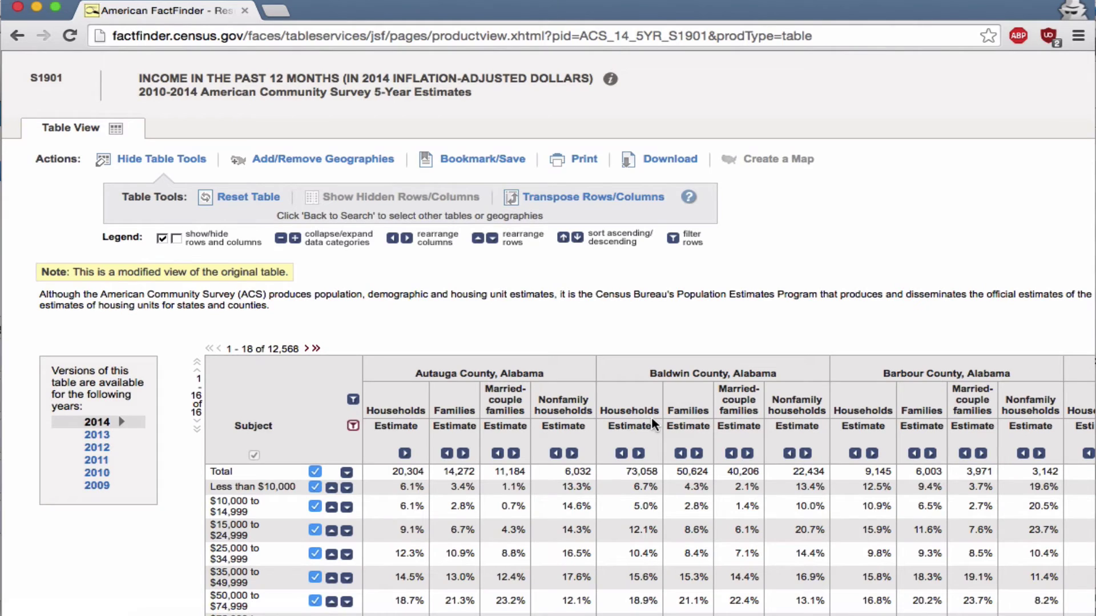
- Transpose the table's rows and columns and look over the rearranged layout of counties and income brackets
scroll(309, 361, "down", 1)
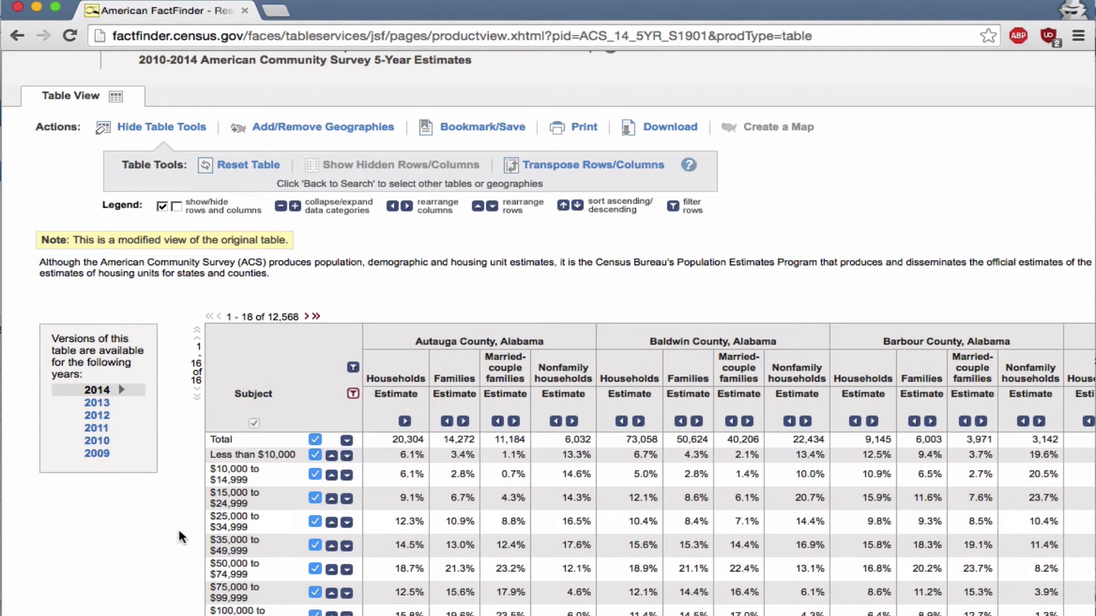
scroll(183, 537, "up", 2)
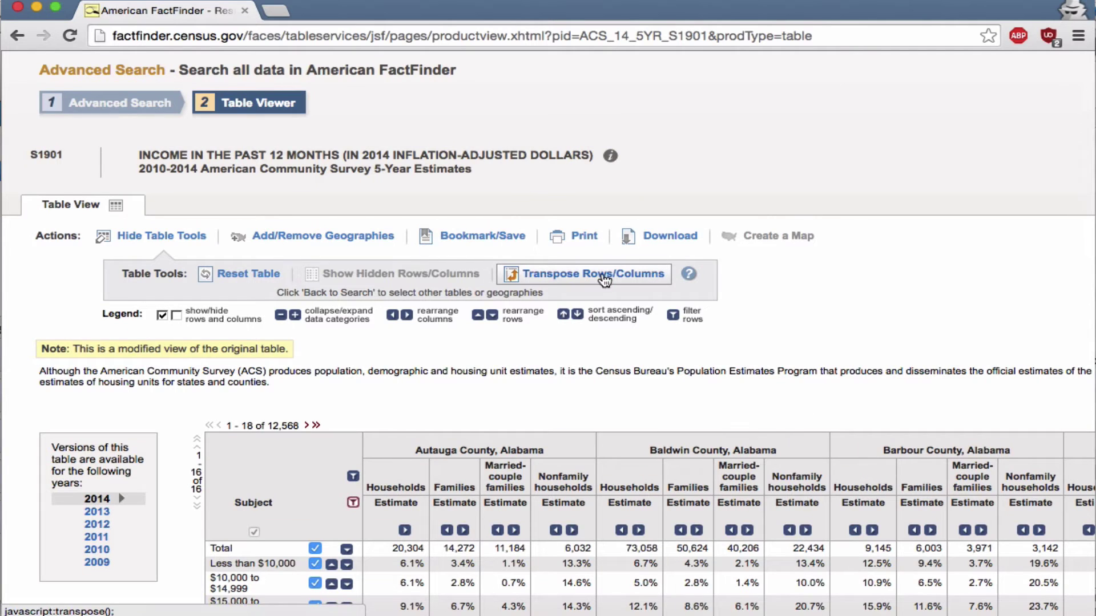
left_click(624, 278)
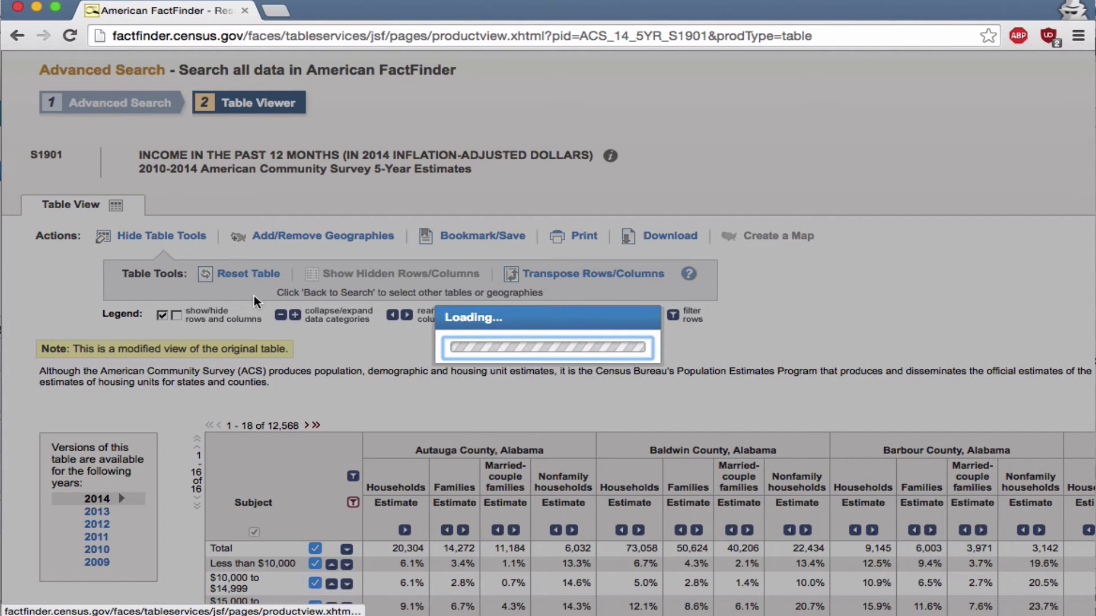
scroll(153, 363, "down", 3)
scroll(195, 408, "down", 2)
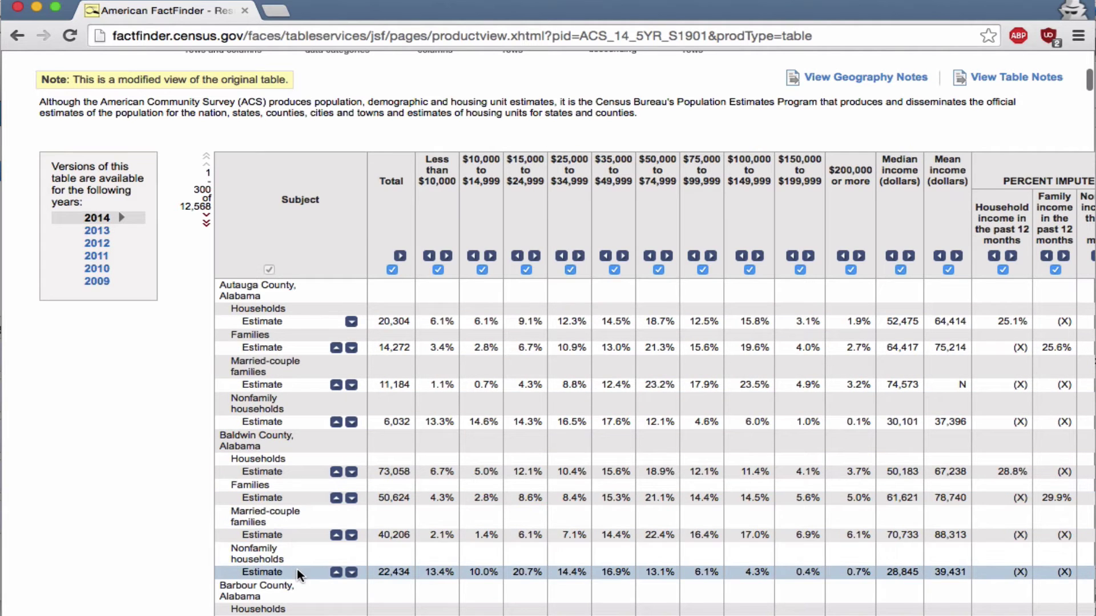
scroll(473, 382, "up", 3)
scroll(653, 376, "right", 2)
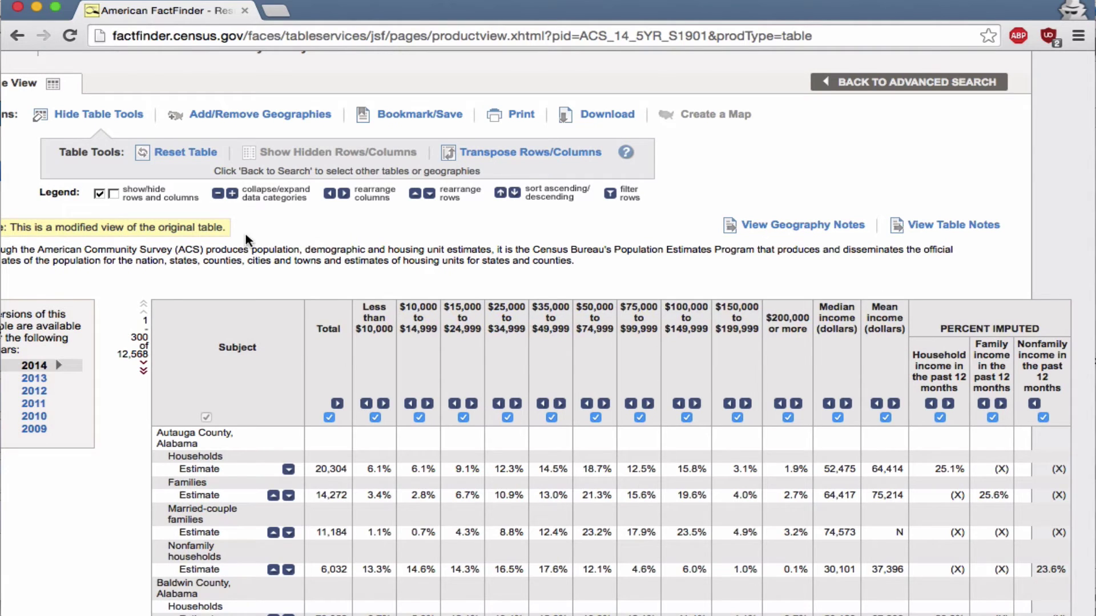
scroll(246, 234, "left", 2)
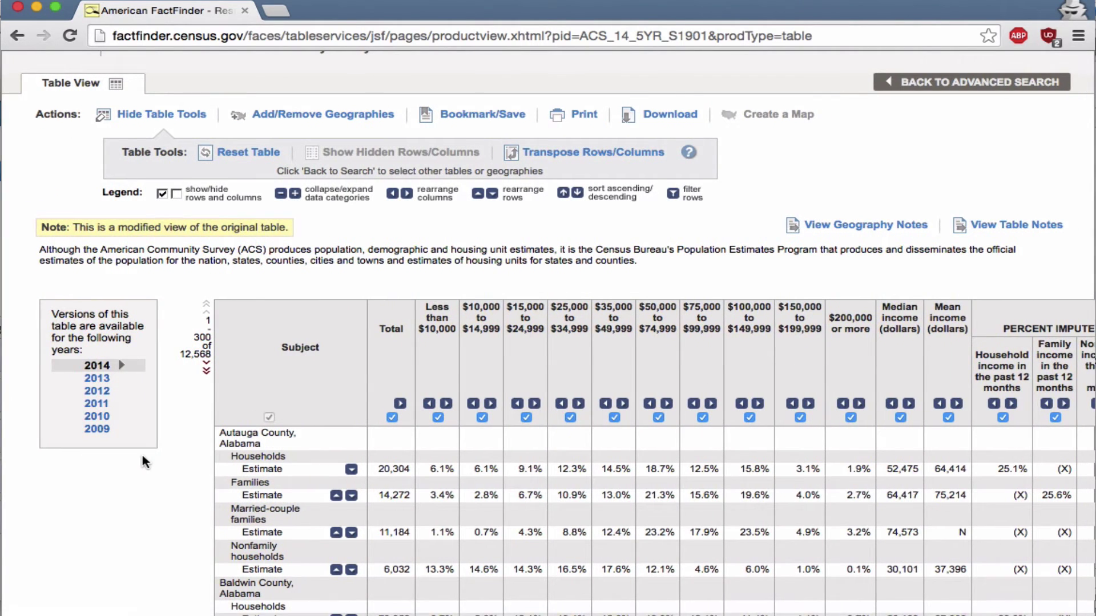
- Download the table as comma-delimited CSV with data and annotations in separate files, without descriptive data element names
scroll(141, 453, "up", 3)
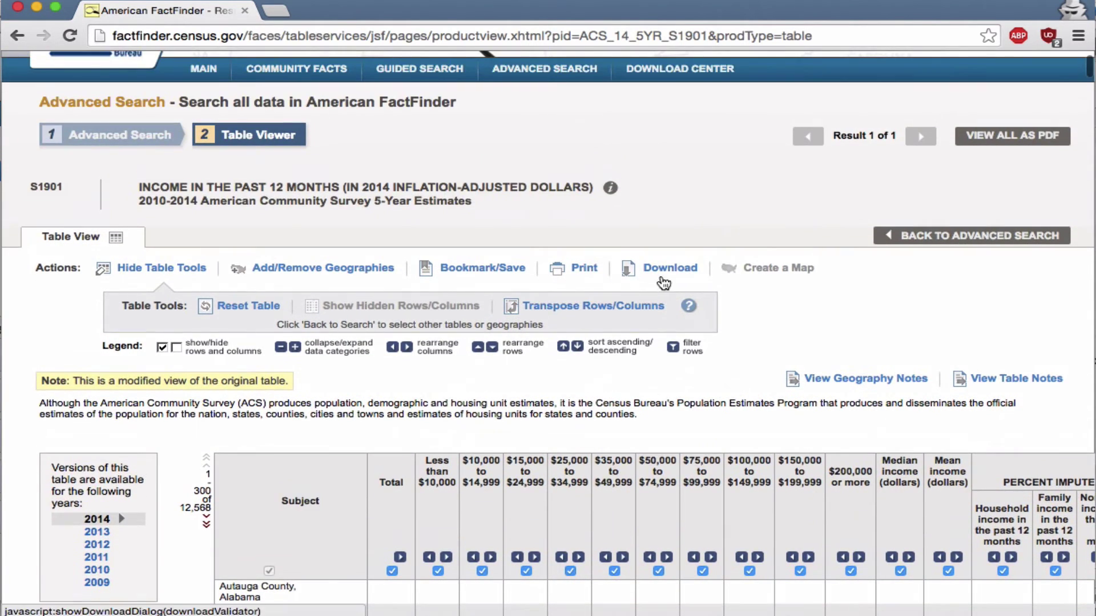
left_click(676, 277)
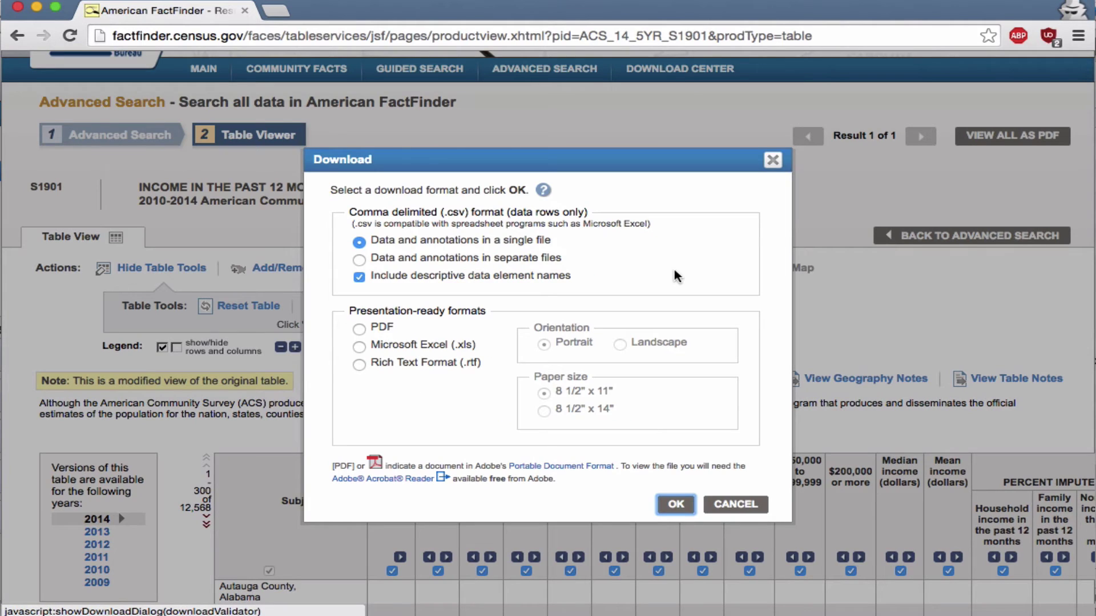
left_click(393, 257)
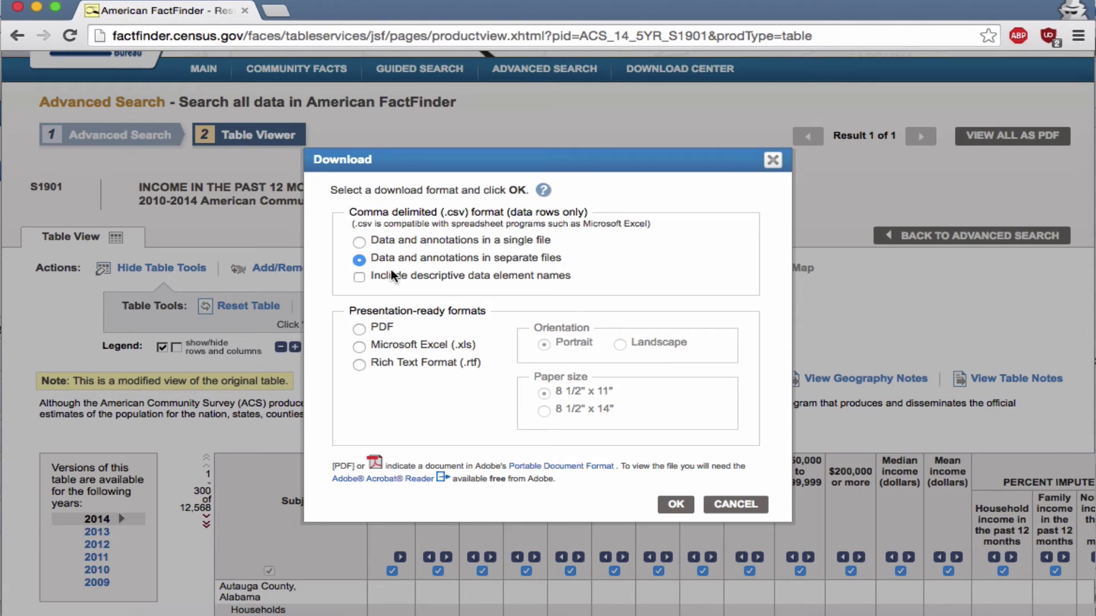
left_click(675, 504)
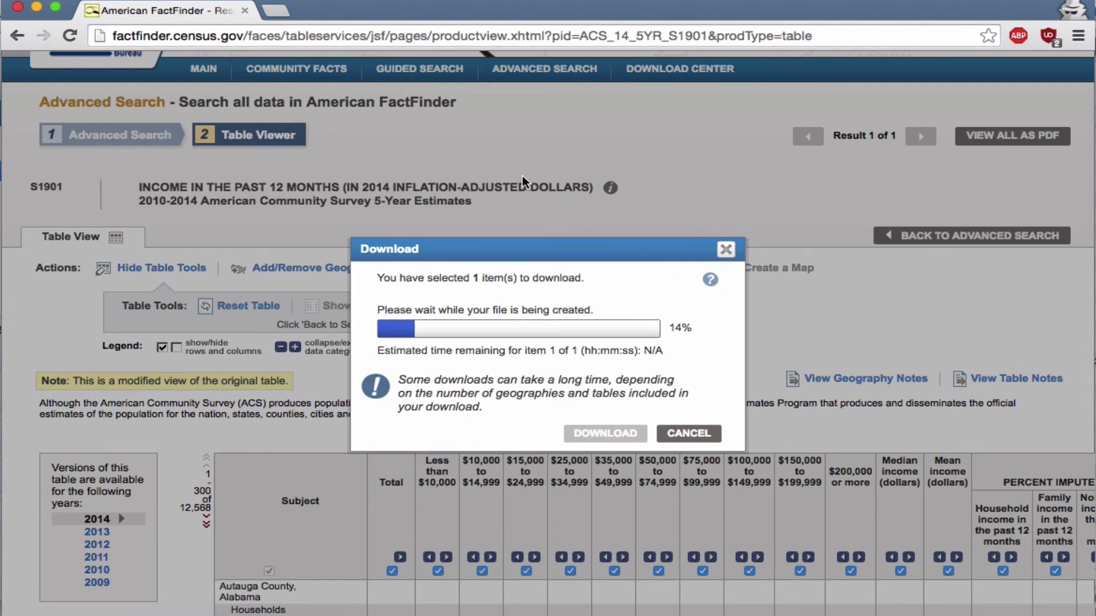
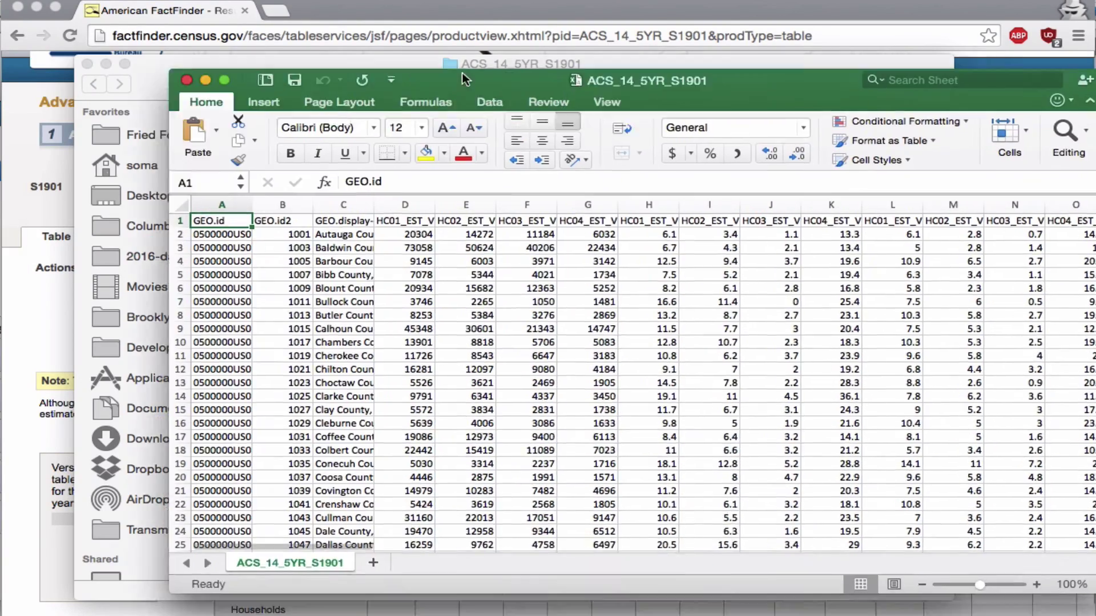
- Examine the coded HC column headings in row 1 of the downloaded ACS_14_5YR_S1901 workbook in Excel
left_click_drag(465, 79, 327, 54)
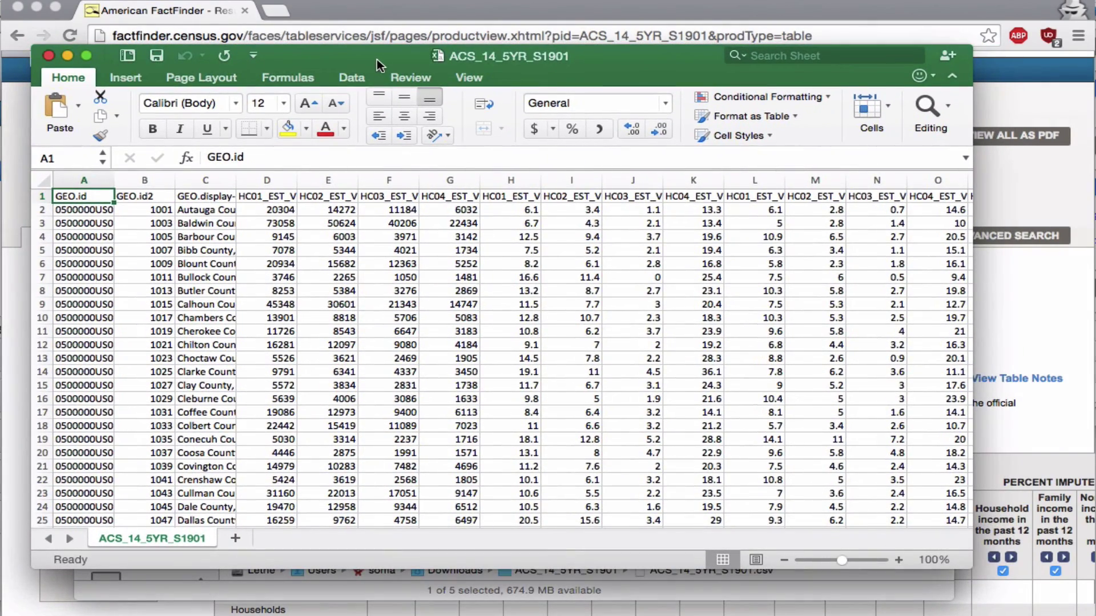
left_click(261, 208)
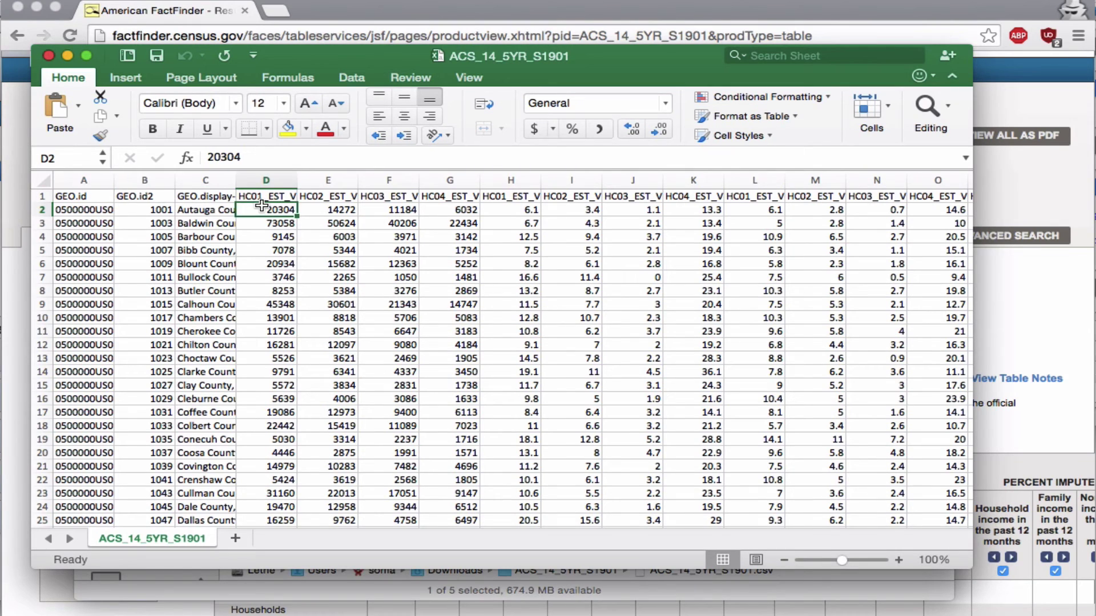
key("Up")
key("Right")
key("Right")
key("Right")
key("Right")
key("Right")
key("Right")
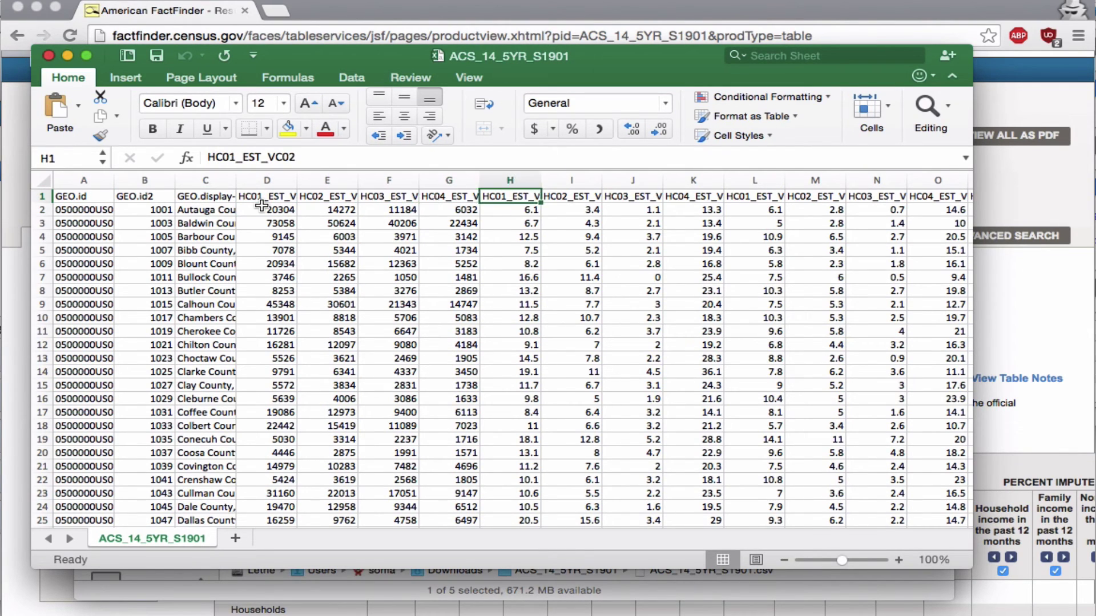
key("Right")
key("Right")
key("Left")
key("Left")
key("Left")
key("Left")
key("Left")
key("Left")
key("Left")
key("Left")
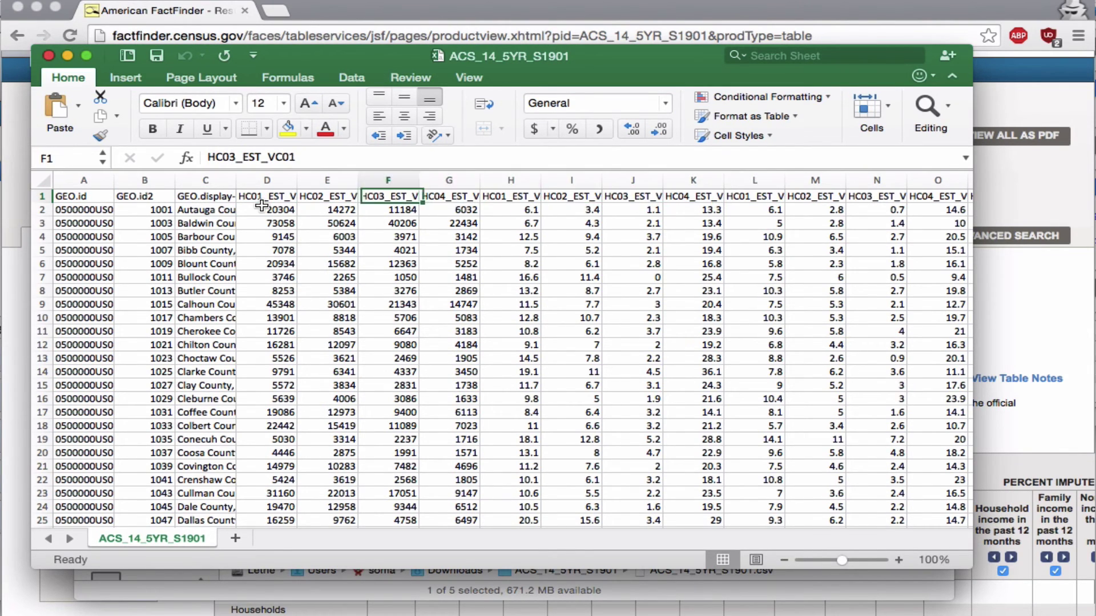
key("Right")
key("Right")
key("Right")
key("Right")
key("Right")
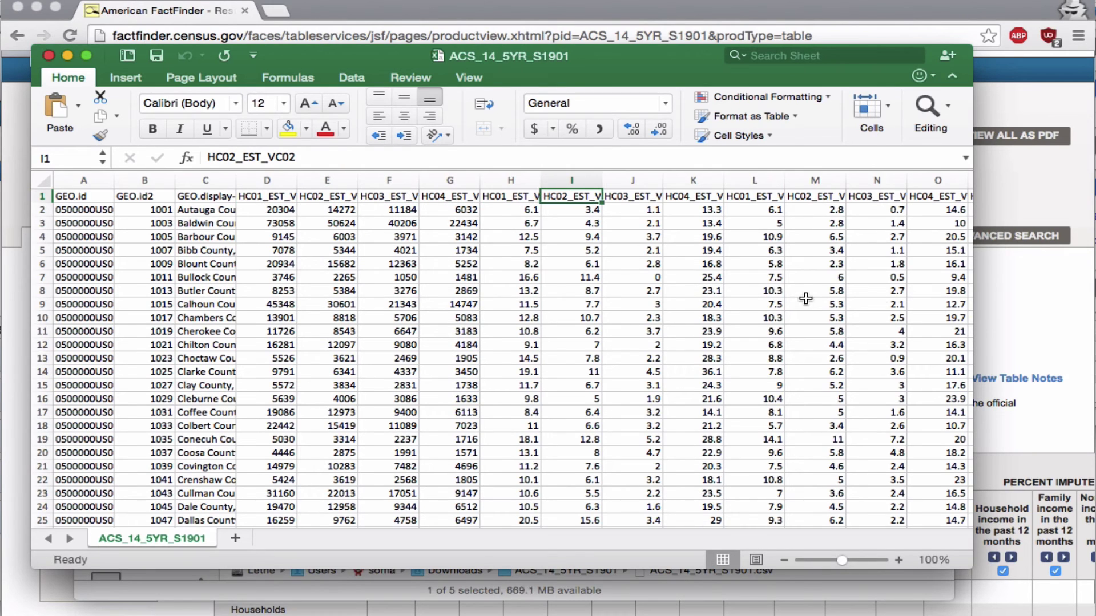
- Compare the income columns on the American FactFinder page with the coded headings in the workbook's first row
left_click(996, 303)
scroll(995, 303, "down", 3)
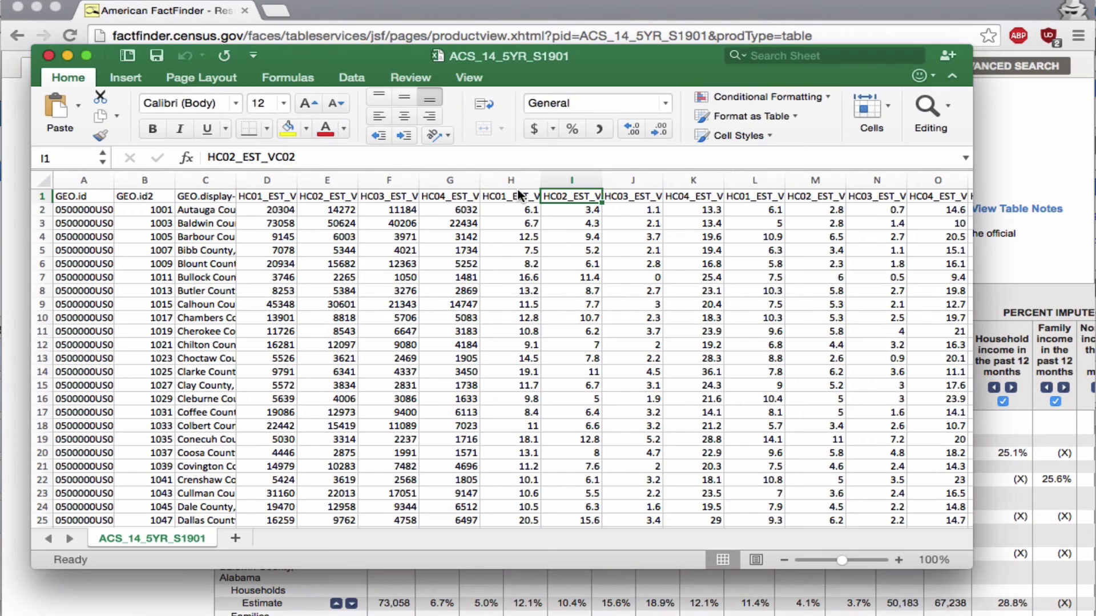
key("Right")
key("Right")
key("Left")
key("Left")
key("Left")
key("Left")
key("Left")
key("Left")
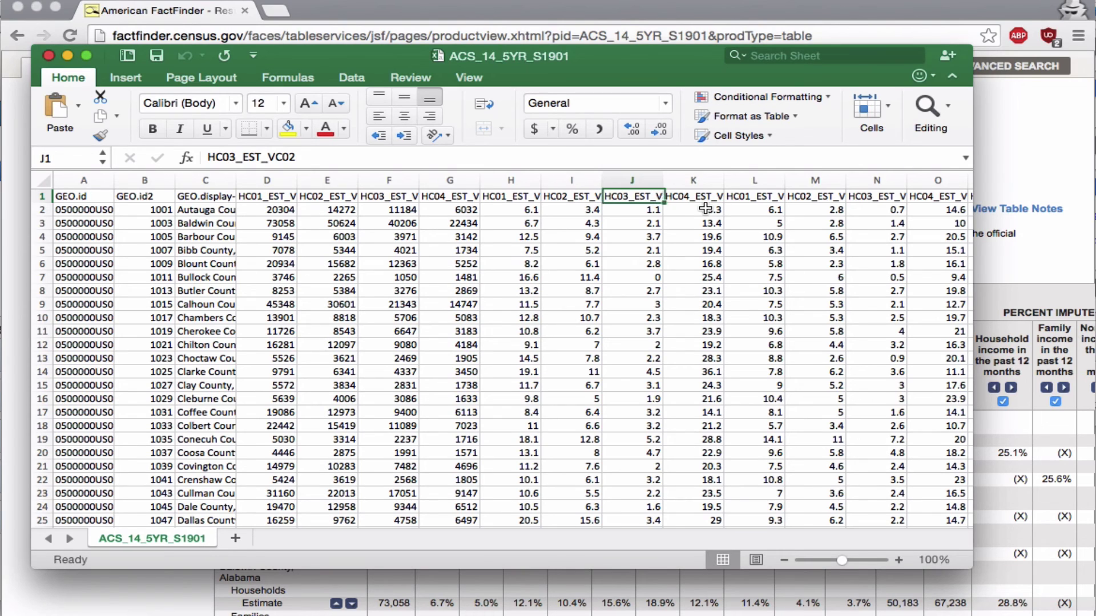
key("Left")
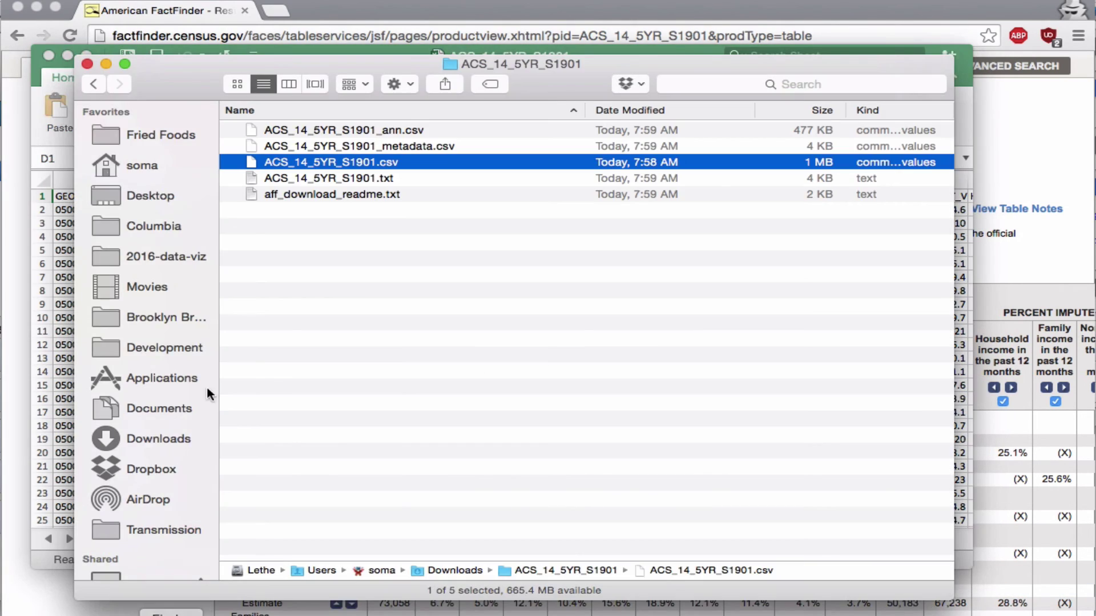
- Open ACS_14_5YR_S1901_metadata.csv from the download folder and fit column A's width to its codes
double_click(423, 146)
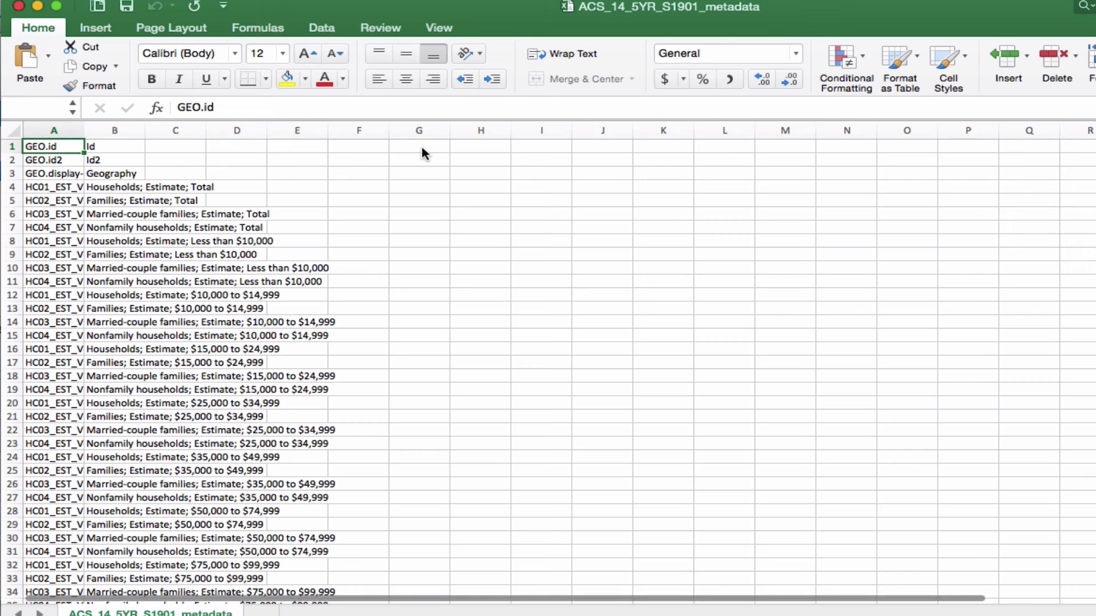
left_click(55, 6)
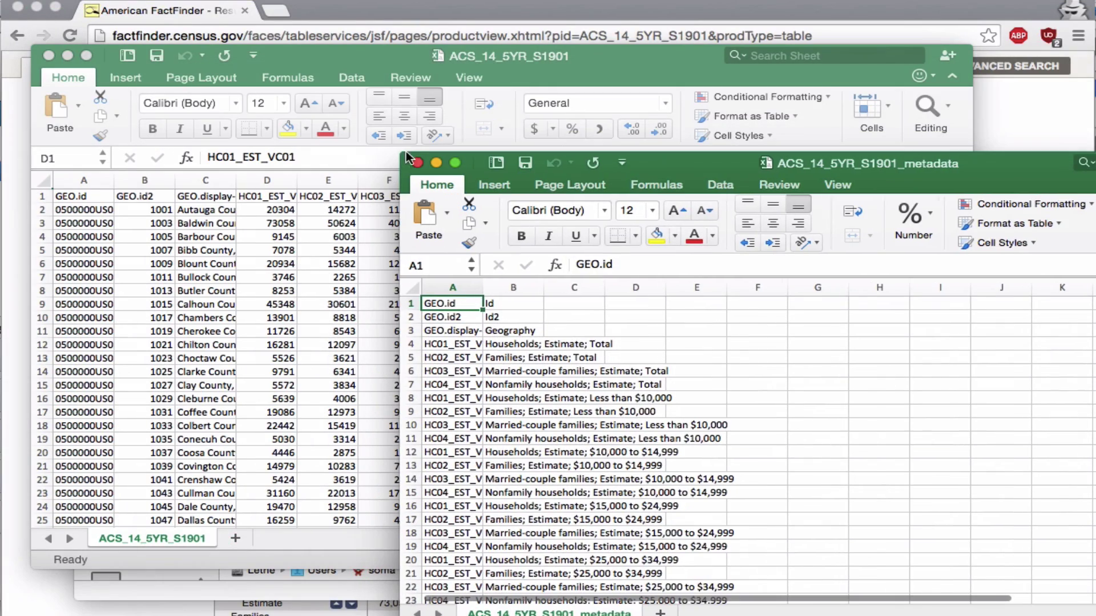
left_click_drag(741, 165, 382, 49)
key("Down")
key("Down")
double_click(124, 177)
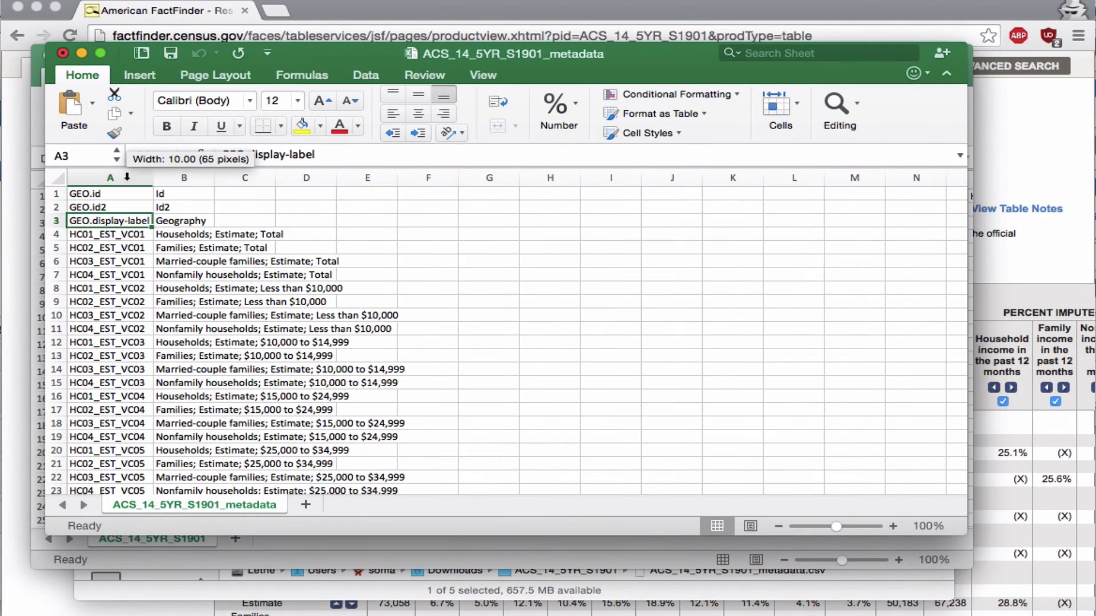
- Examine the metadata's HC codes and their descriptions from the family totals through the $10,000 to $14,999 bracket
left_click(124, 248)
key("Down")
key("Down")
key("Down")
key("Down")
key("Down")
key("Down")
key("Down")
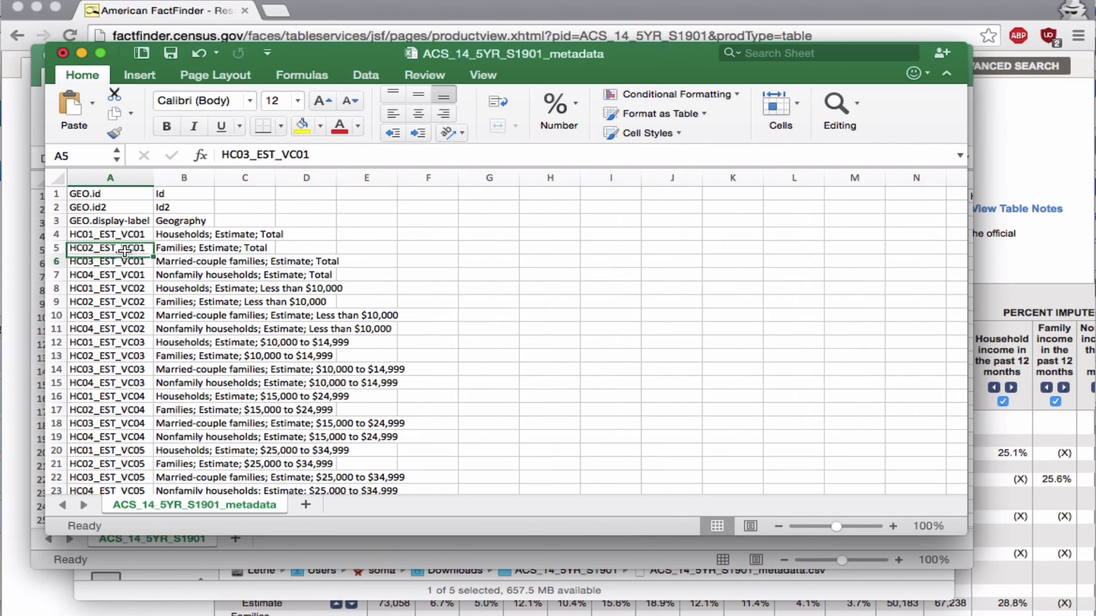
key("Down")
key("Down")
key("Down")
key("Down")
key("Down")
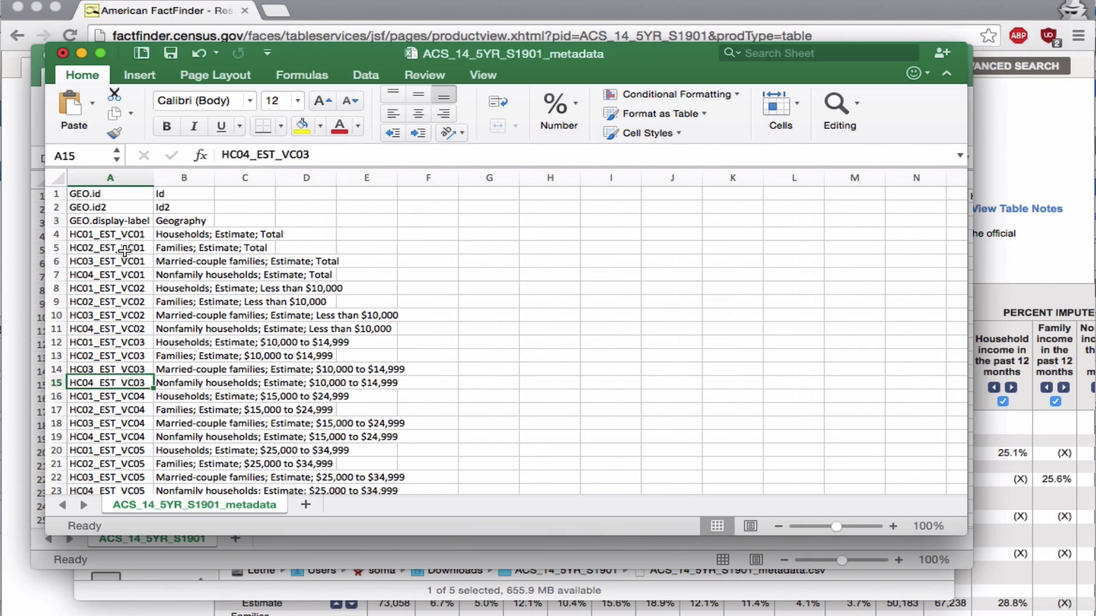
- Close the metadata workbook and fit the widths of columns C and A in ACS_14_5YR_S1901 to their contents
left_click(61, 54)
left_click(453, 170)
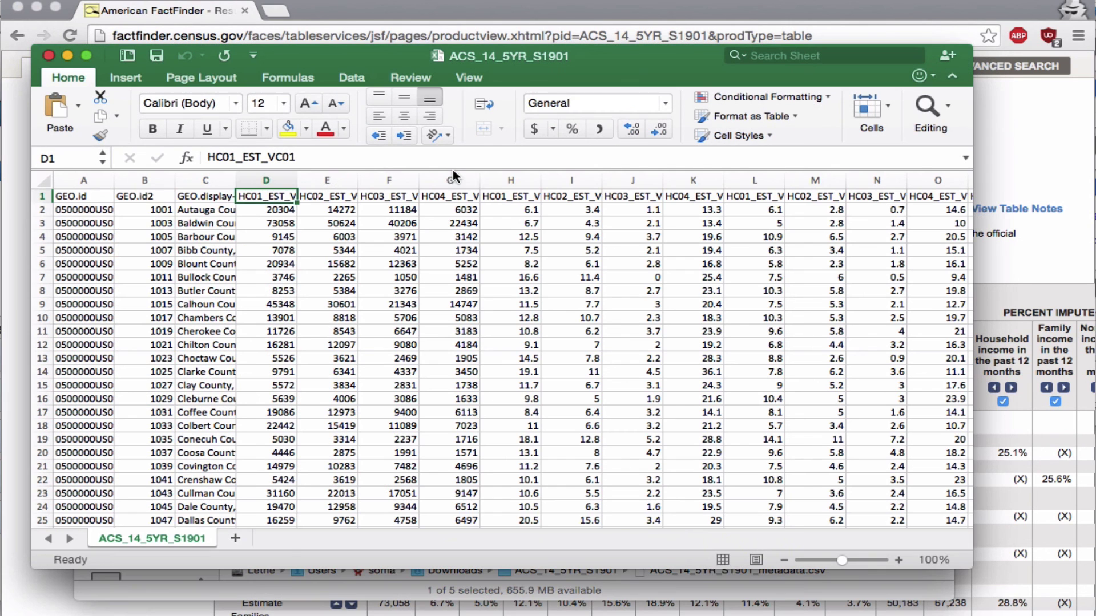
double_click(236, 179)
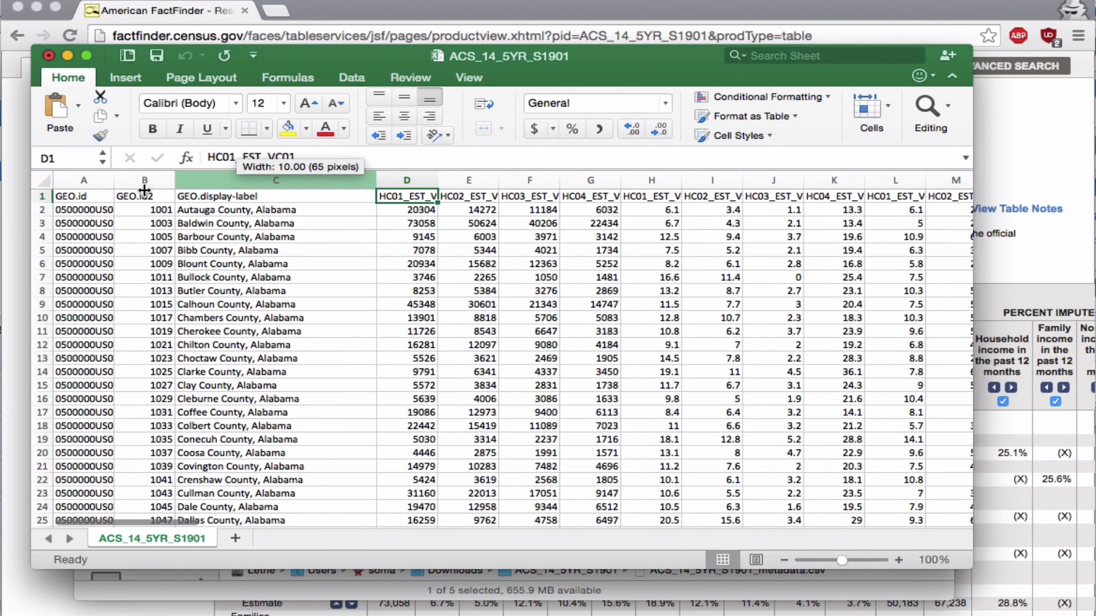
double_click(115, 180)
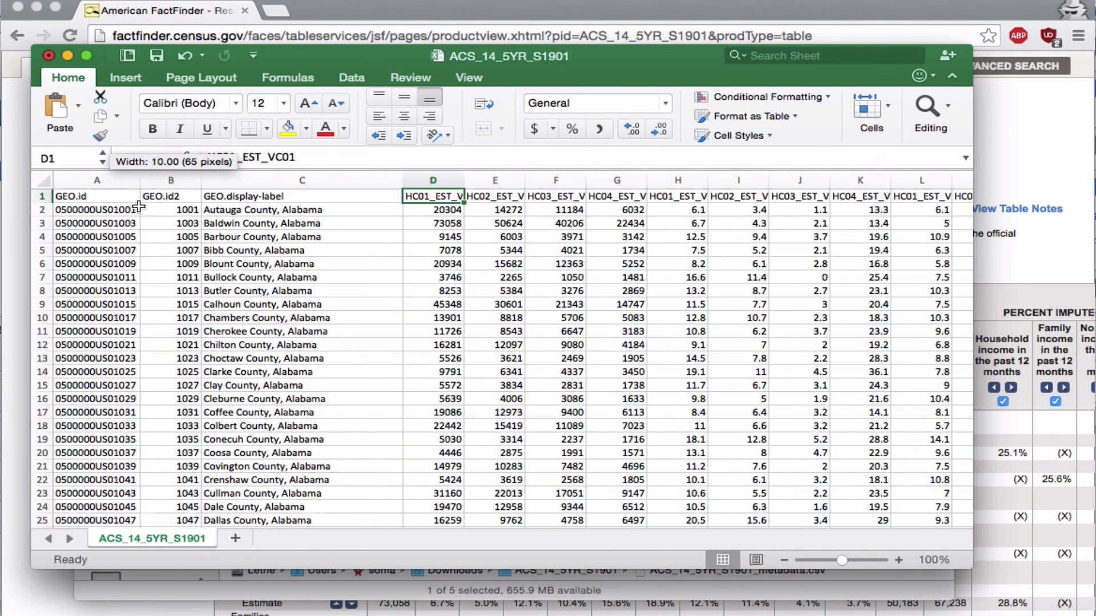
- Examine the GEO.id values of the first Alabama counties in column A and return to the American FactFinder page
left_click(97, 207)
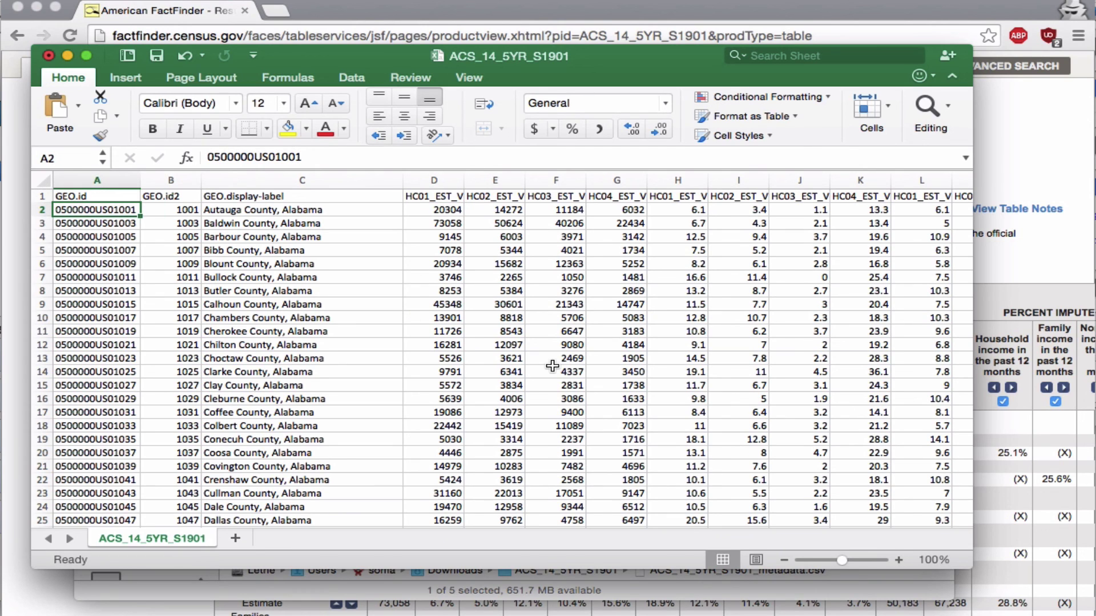
key("Down")
key("Down")
key("Down")
key("Down")
key("Down")
key("Down")
key("Up")
key("Up")
key("Up")
key("Up")
key("Up")
key("Up")
key("Up")
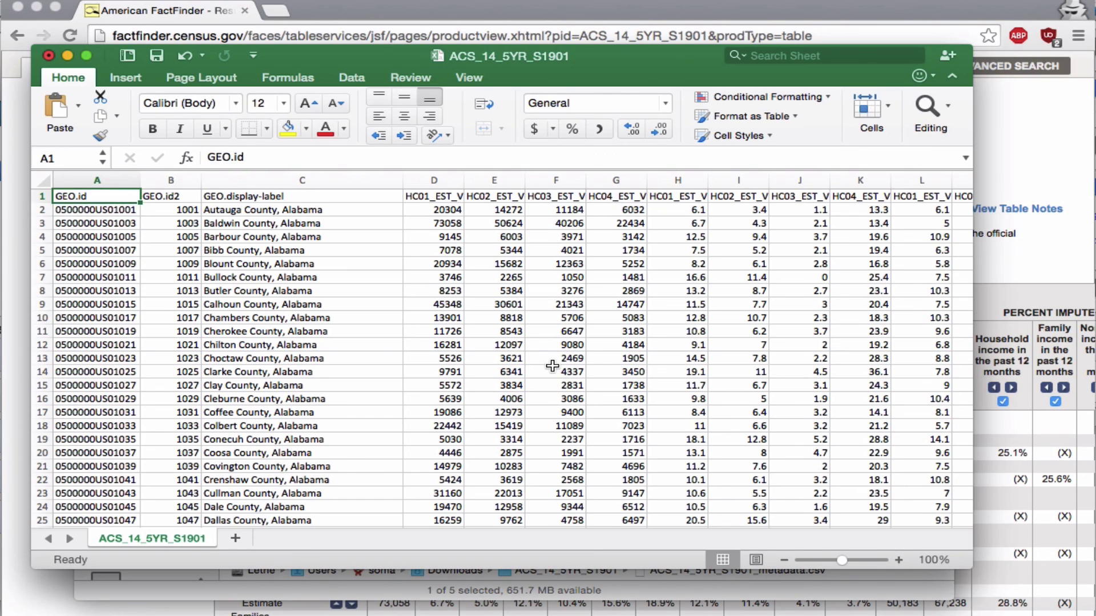
key("Down")
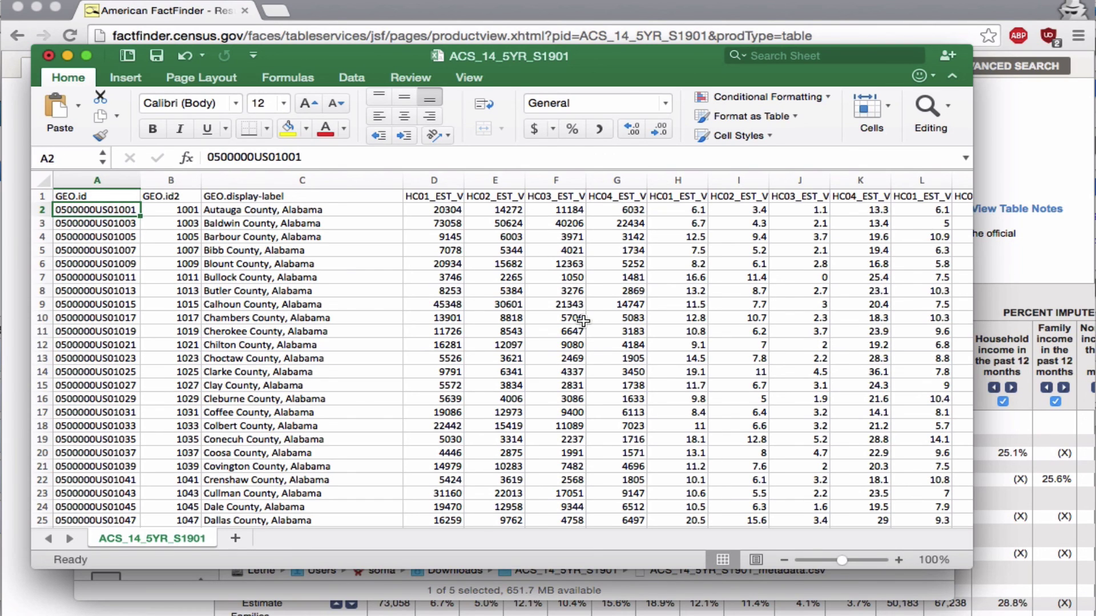
left_click(1036, 138)
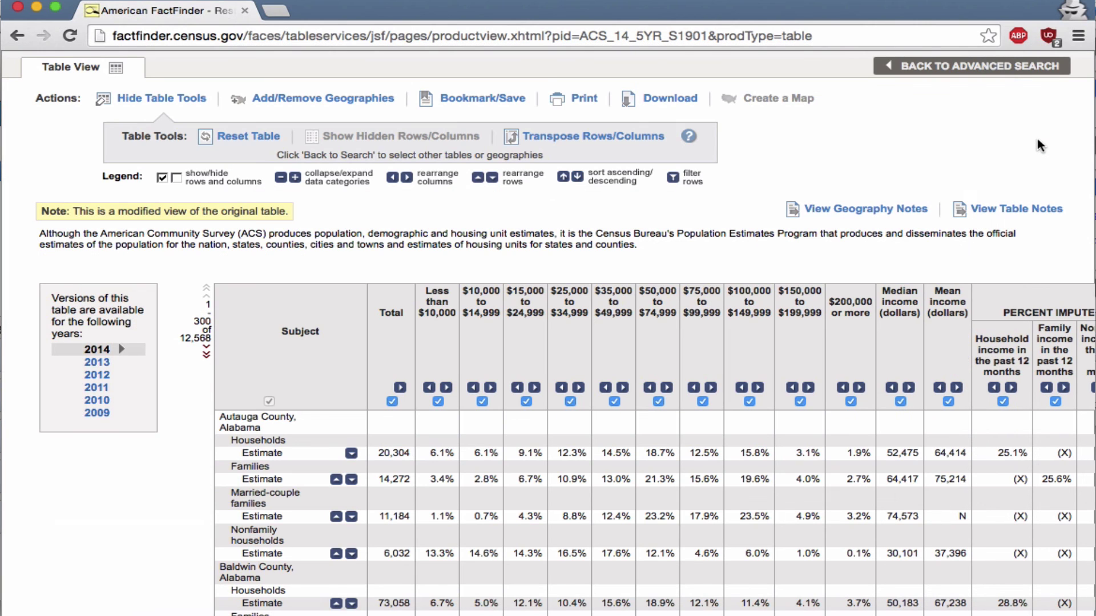